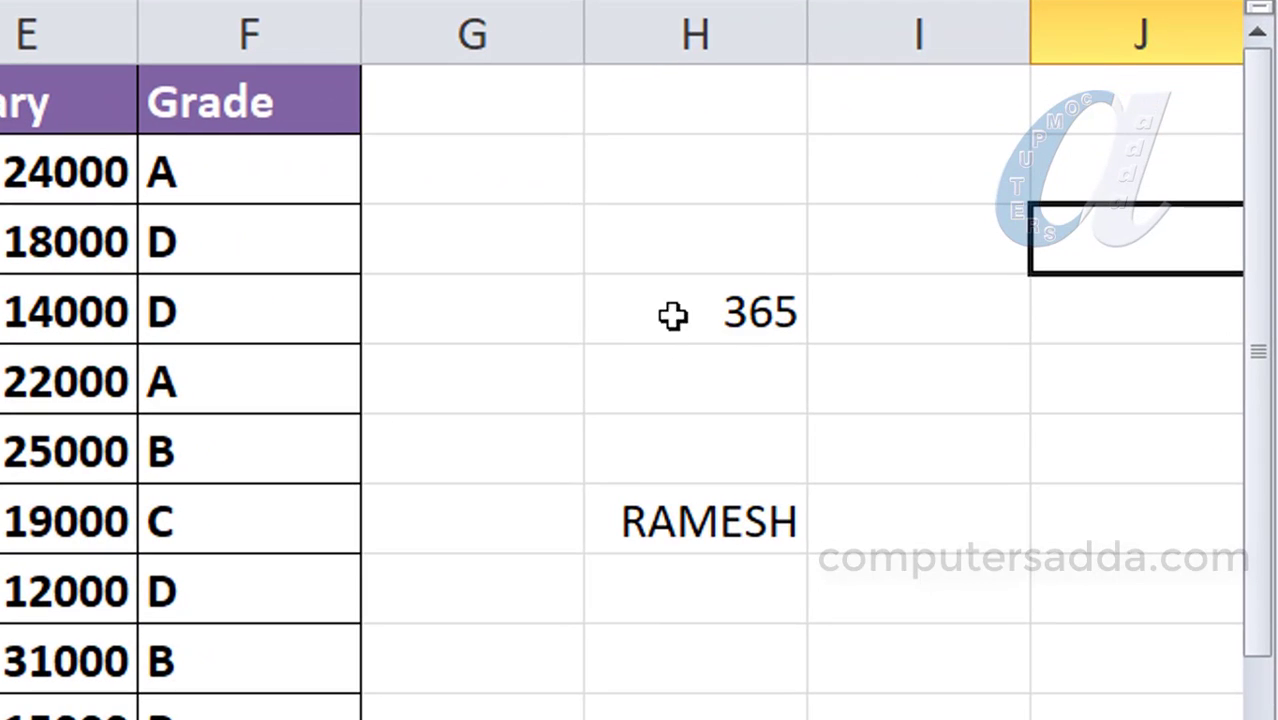
- Choose the employee number from table row 10 in cell H4's existing dropdown list
{"action": "left_click", "coordinate": [702, 313]}
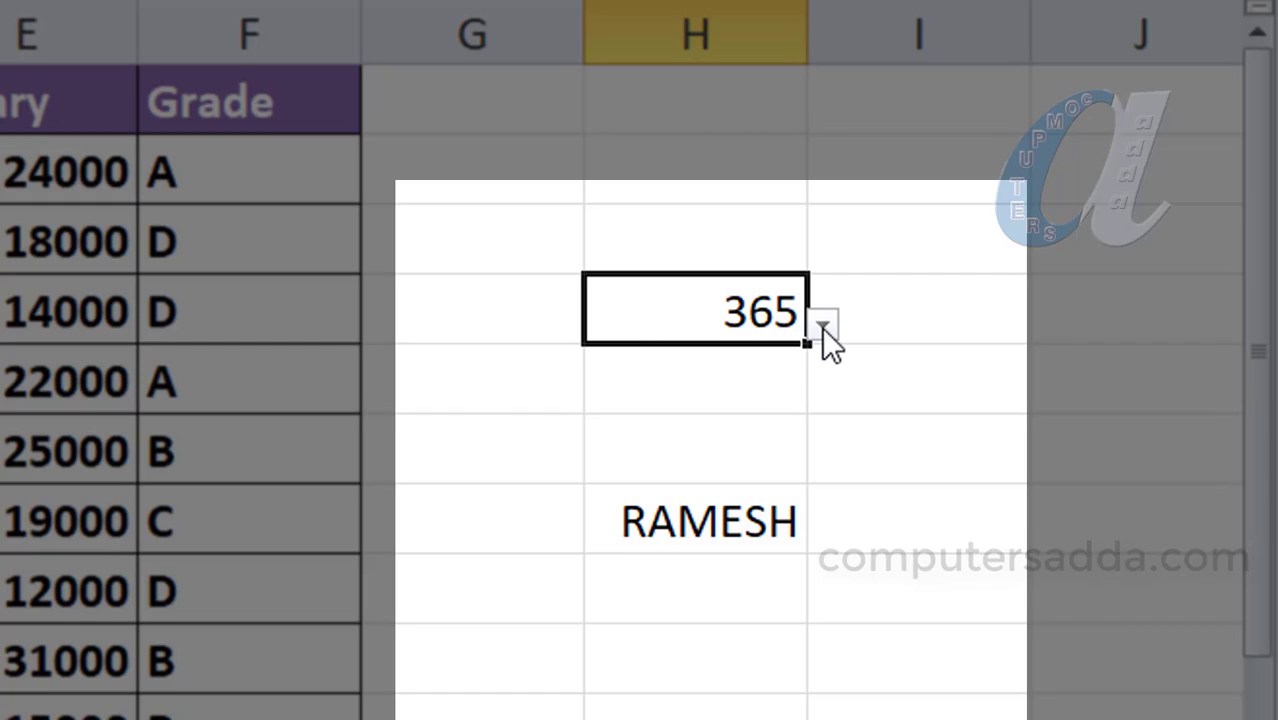
{"action": "left_click", "coordinate": [823, 325]}
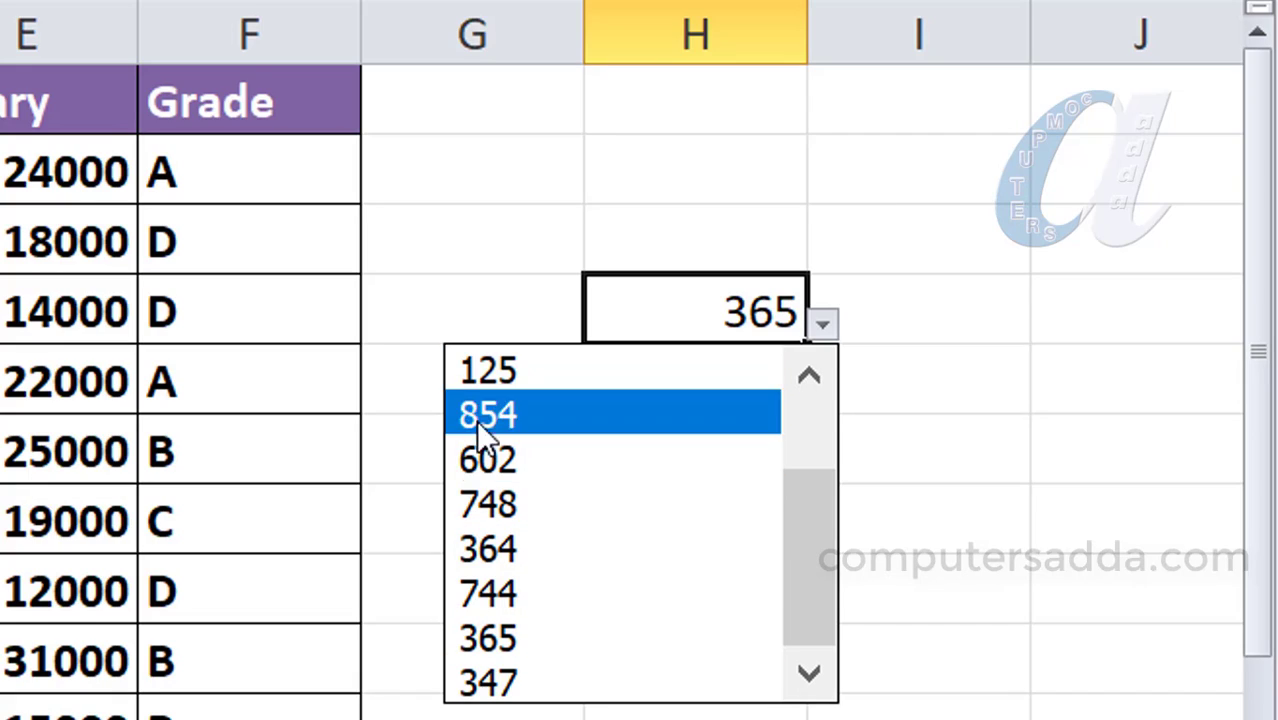
{"action": "left_click", "coordinate": [517, 590]}
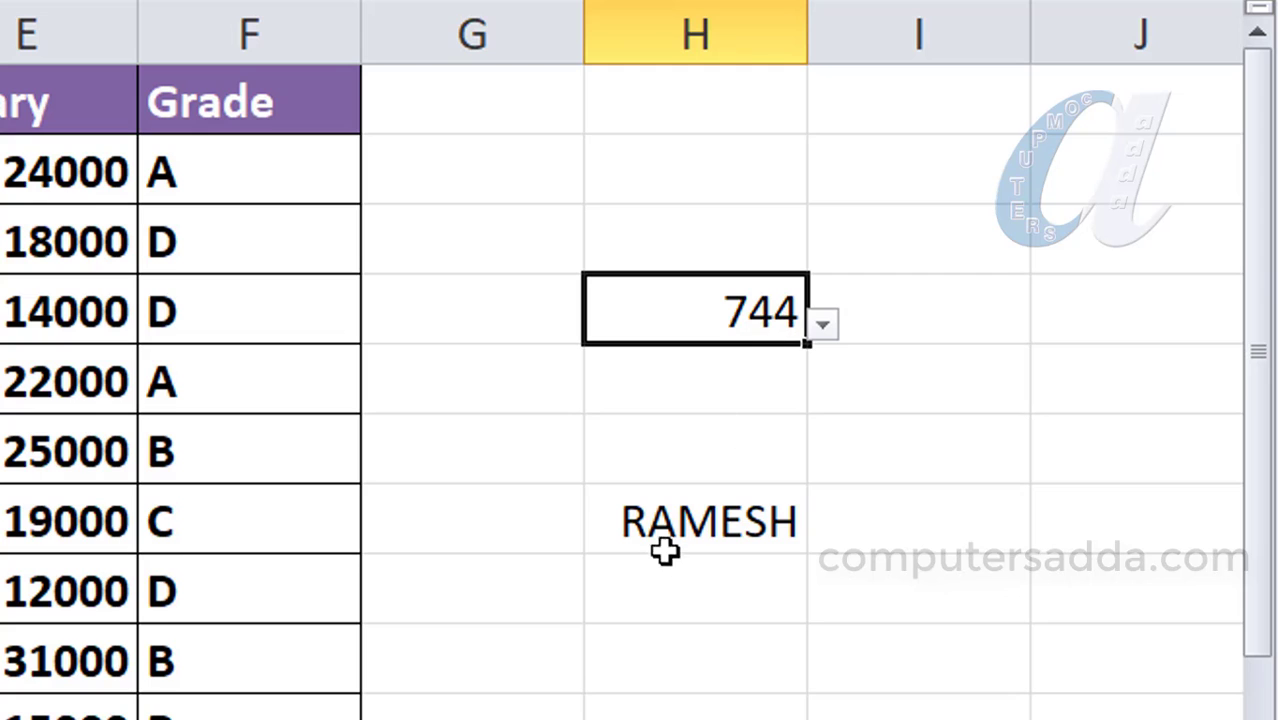
- Look through the employee names offered by cell H7's existing dropdown list
{"action": "left_click", "coordinate": [650, 516]}
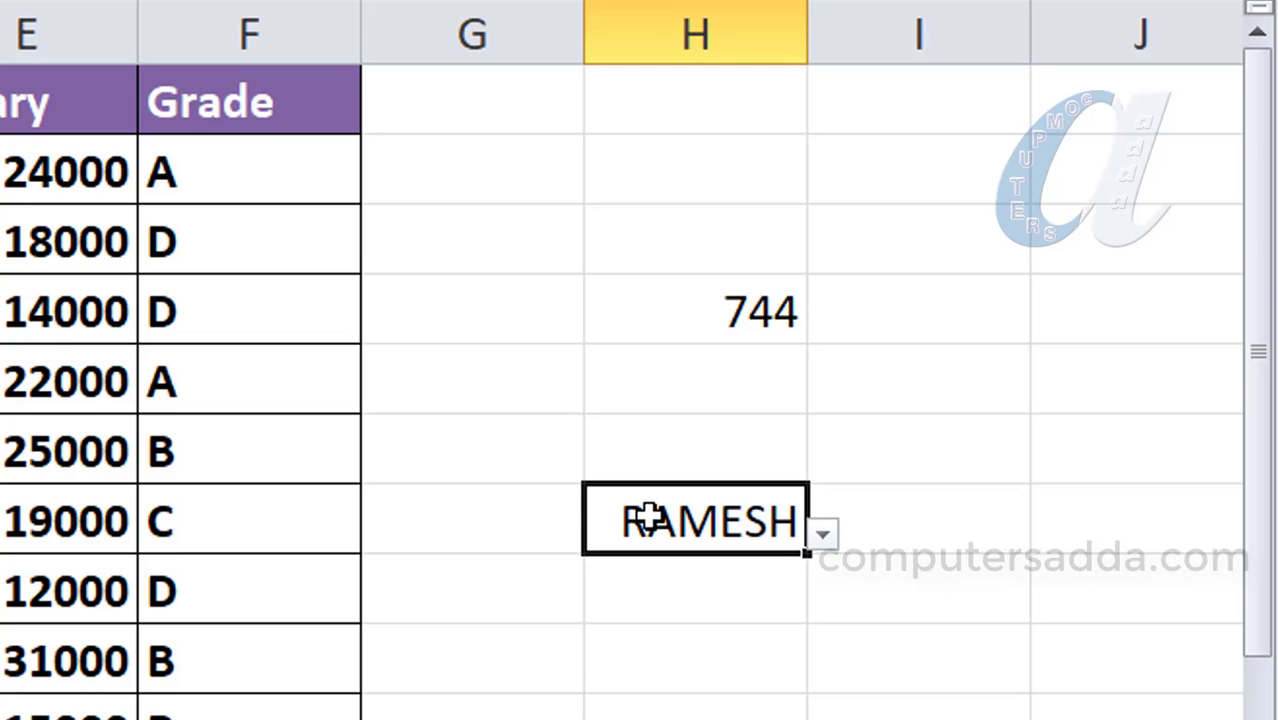
{"action": "left_click", "coordinate": [821, 535]}
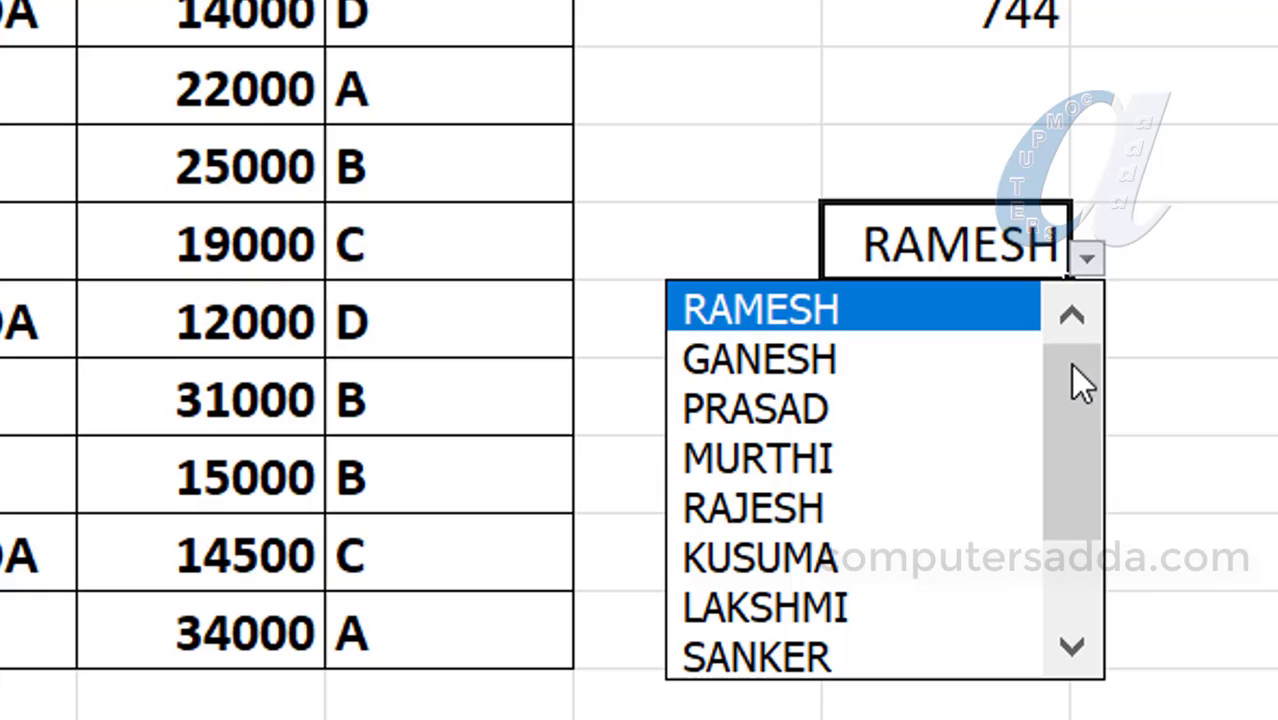
{"action": "left_click_drag", "start_coordinate": [1071, 365], "coordinate": [1078, 328]}
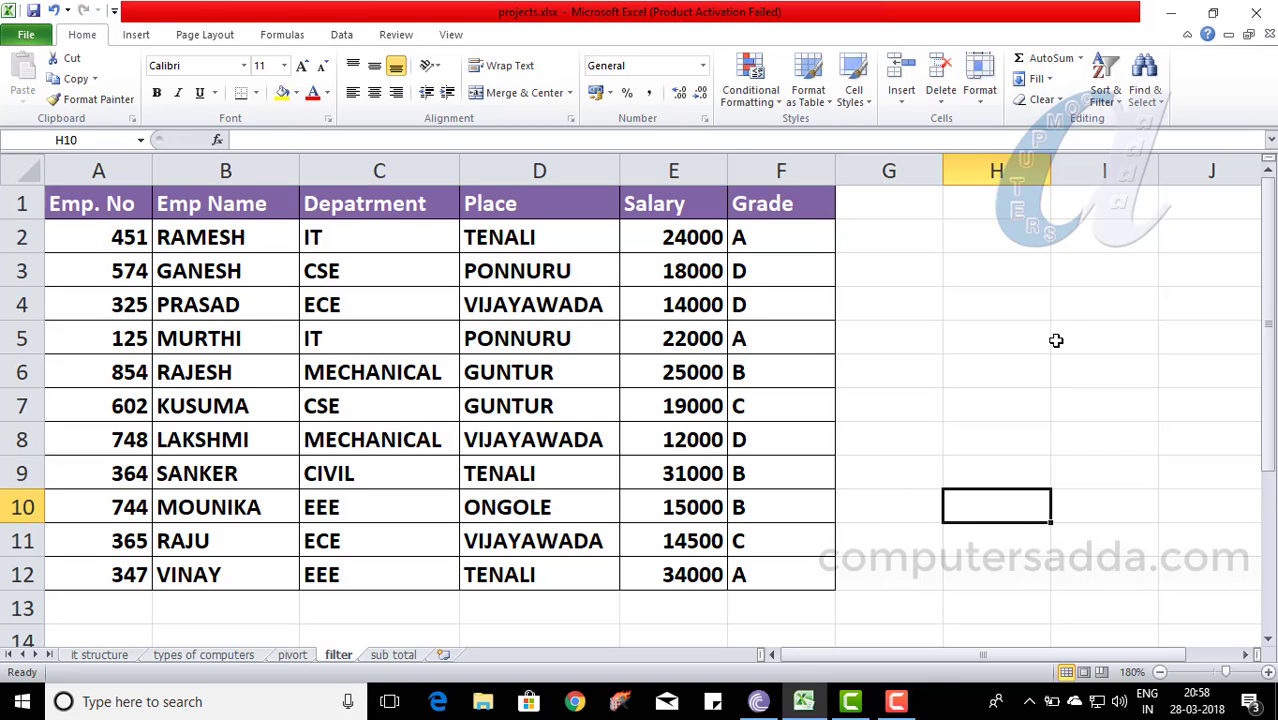
- Add List data validation with an in-cell dropdown to cell H3, using the Emp. No range =$A$2:$A$12 as the source
{"action": "left_click", "coordinate": [972, 269]}
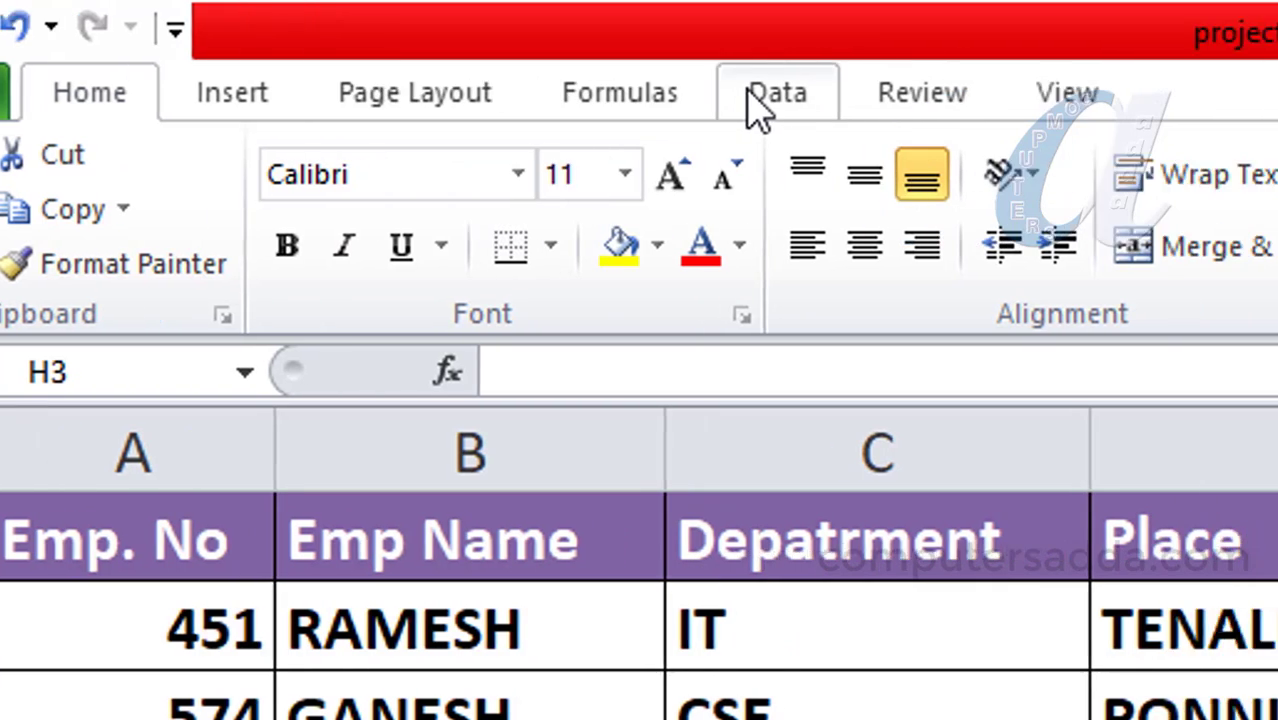
{"action": "left_click", "coordinate": [757, 100]}
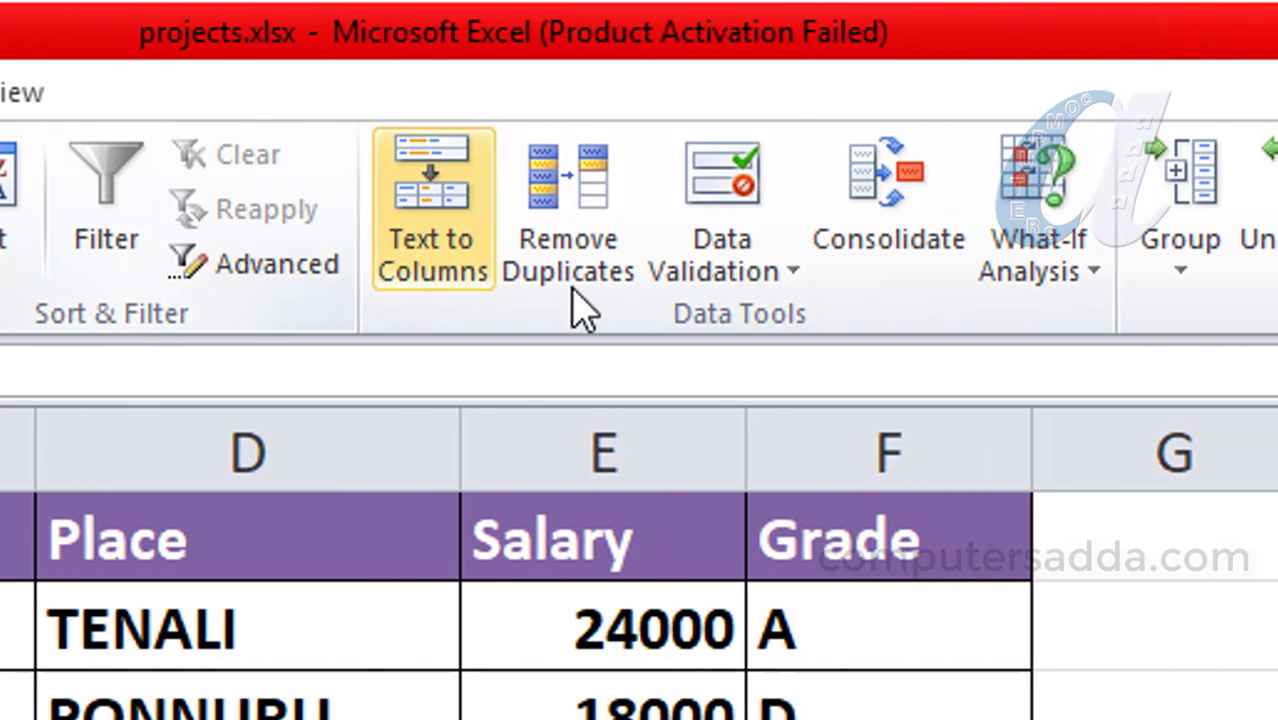
{"action": "left_click", "coordinate": [740, 178]}
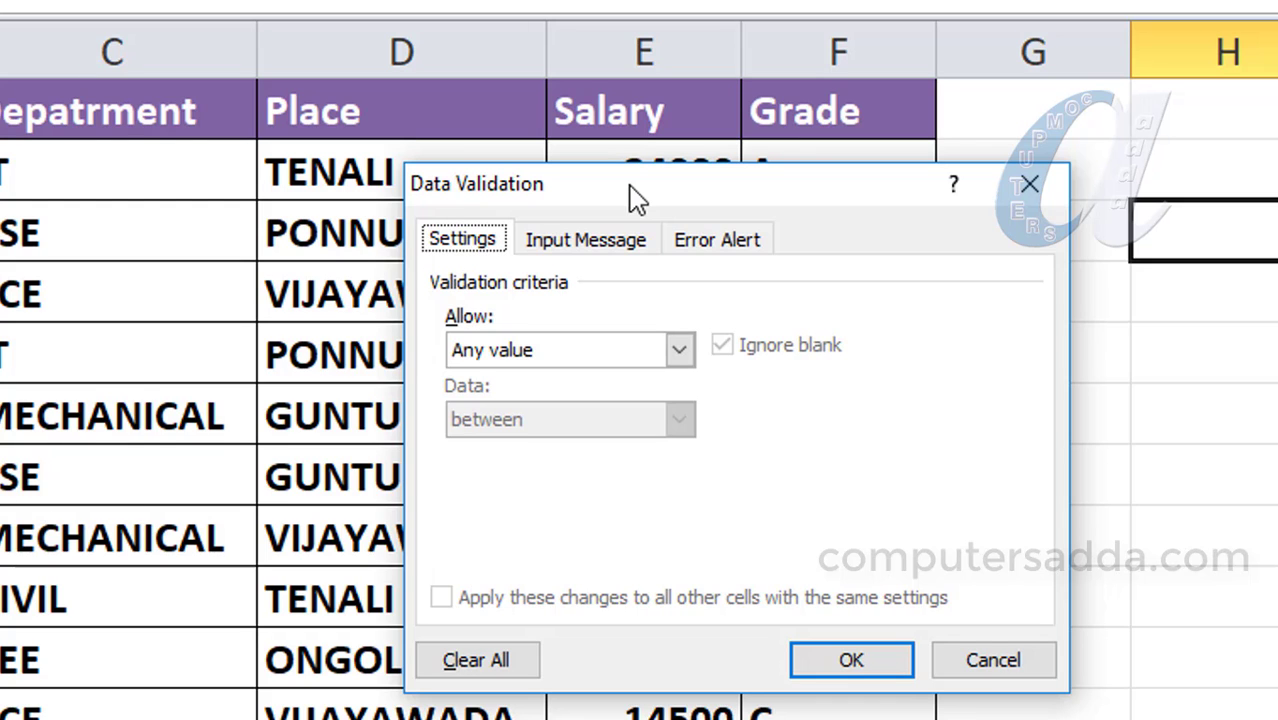
{"action": "left_click_drag", "start_coordinate": [640, 192], "coordinate": [647, 17]}
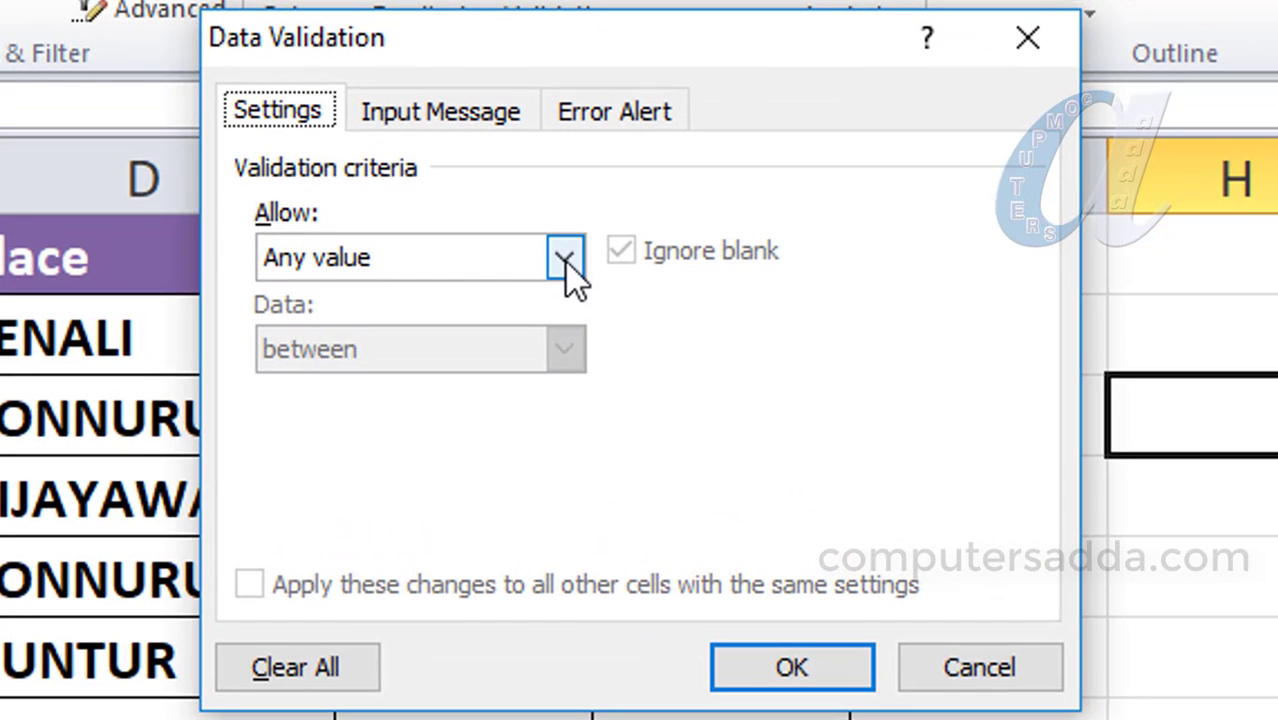
{"action": "left_click", "coordinate": [565, 260]}
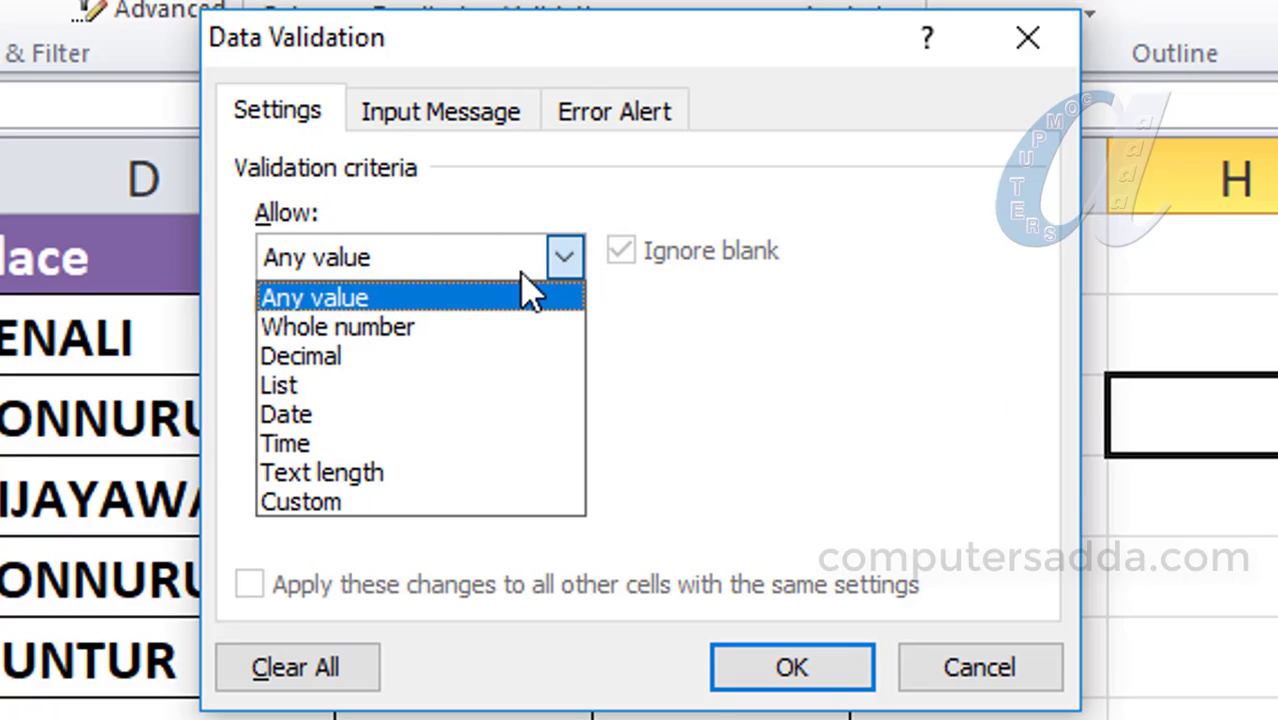
{"action": "left_click", "coordinate": [318, 388]}
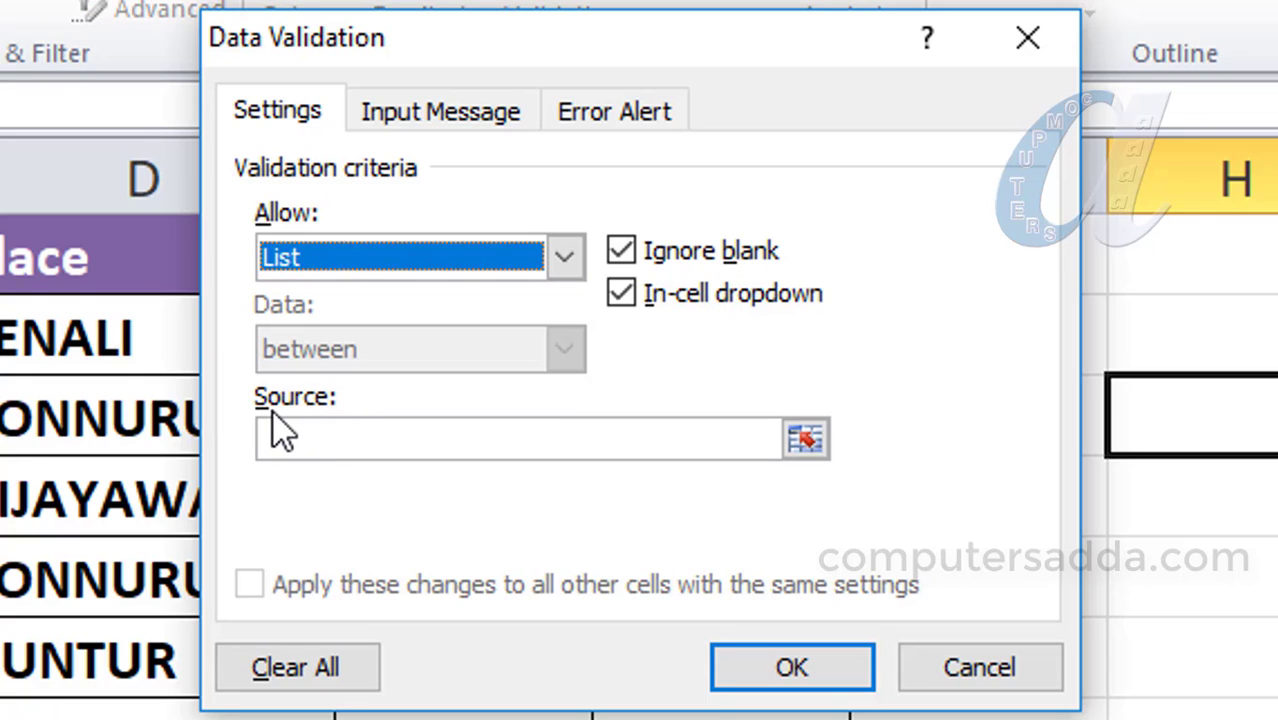
{"action": "left_click", "coordinate": [275, 437]}
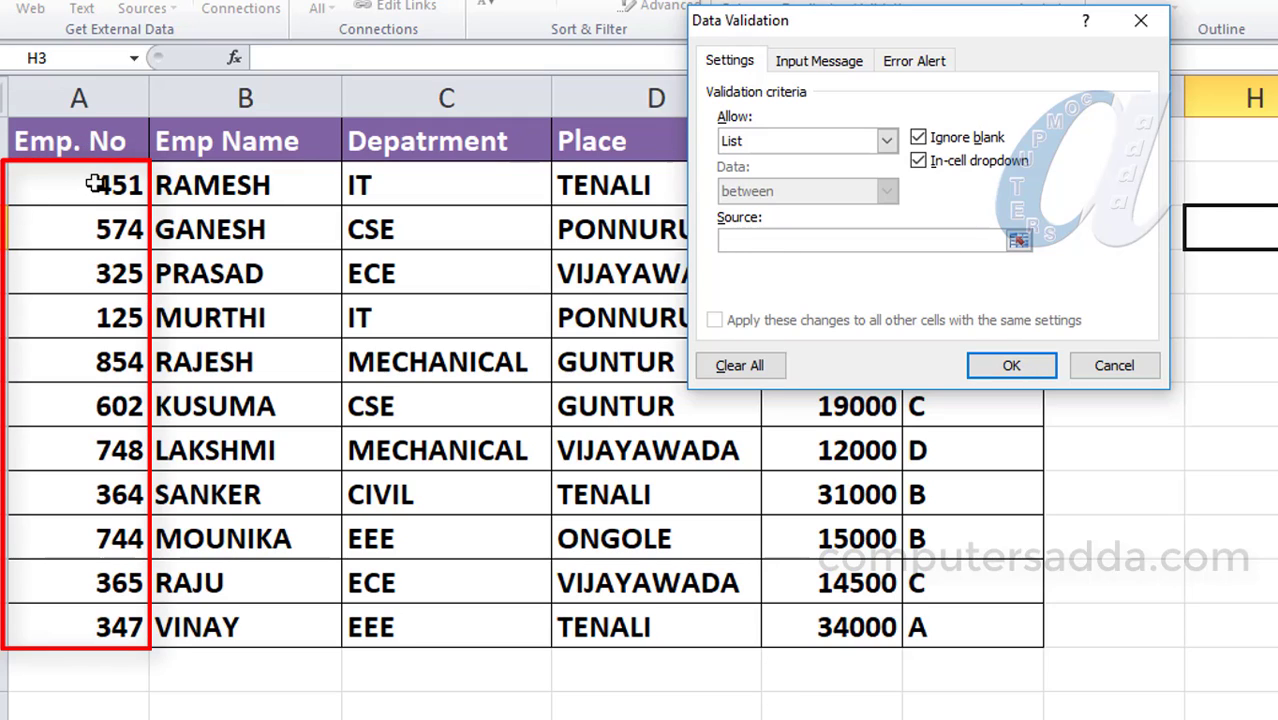
{"action": "left_click_drag", "start_coordinate": [93, 183], "coordinate": [93, 620]}
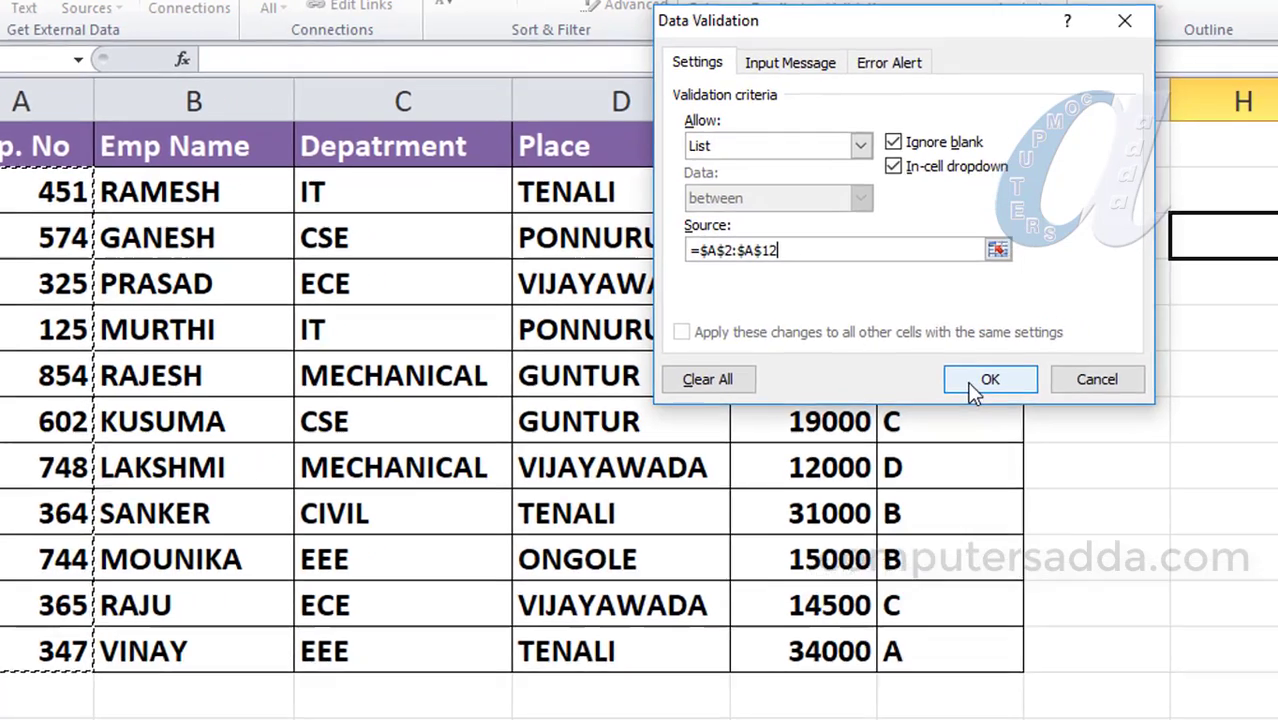
{"action": "left_click", "coordinate": [1011, 365]}
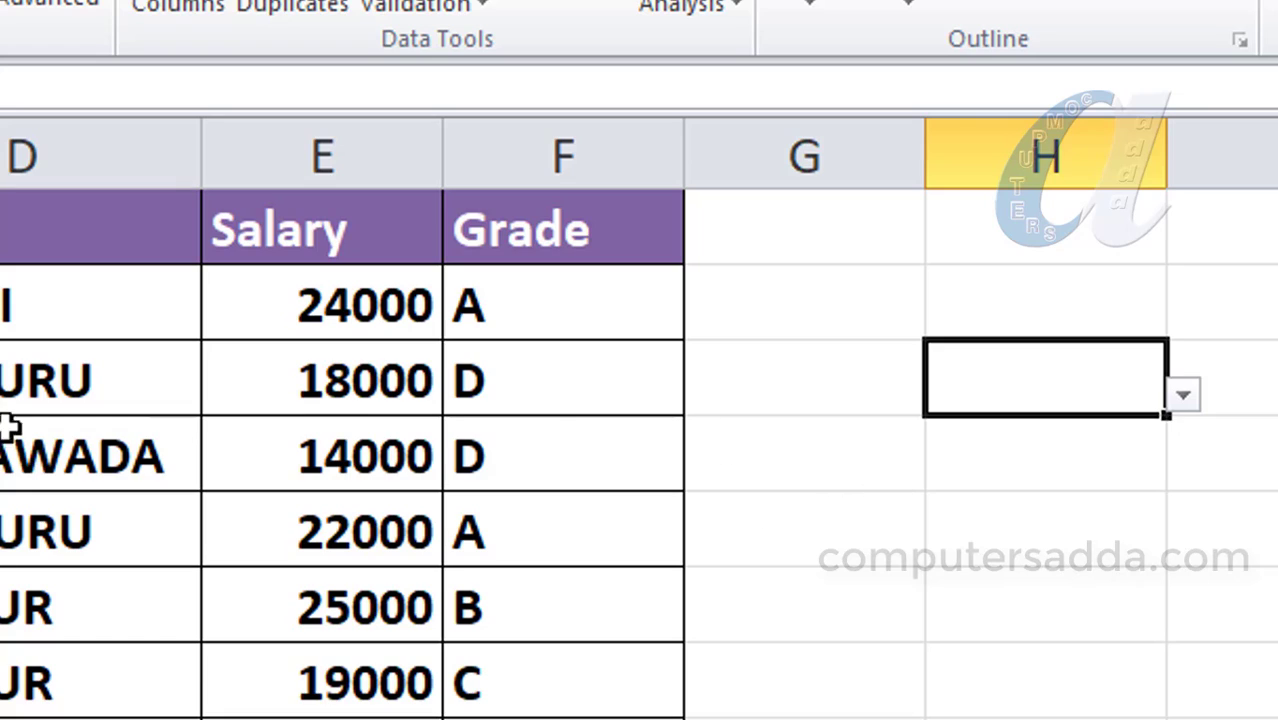
- Choose the sixth employee number from cell H3's dropdown list and reopen the list
{"action": "left_click", "coordinate": [1180, 391]}
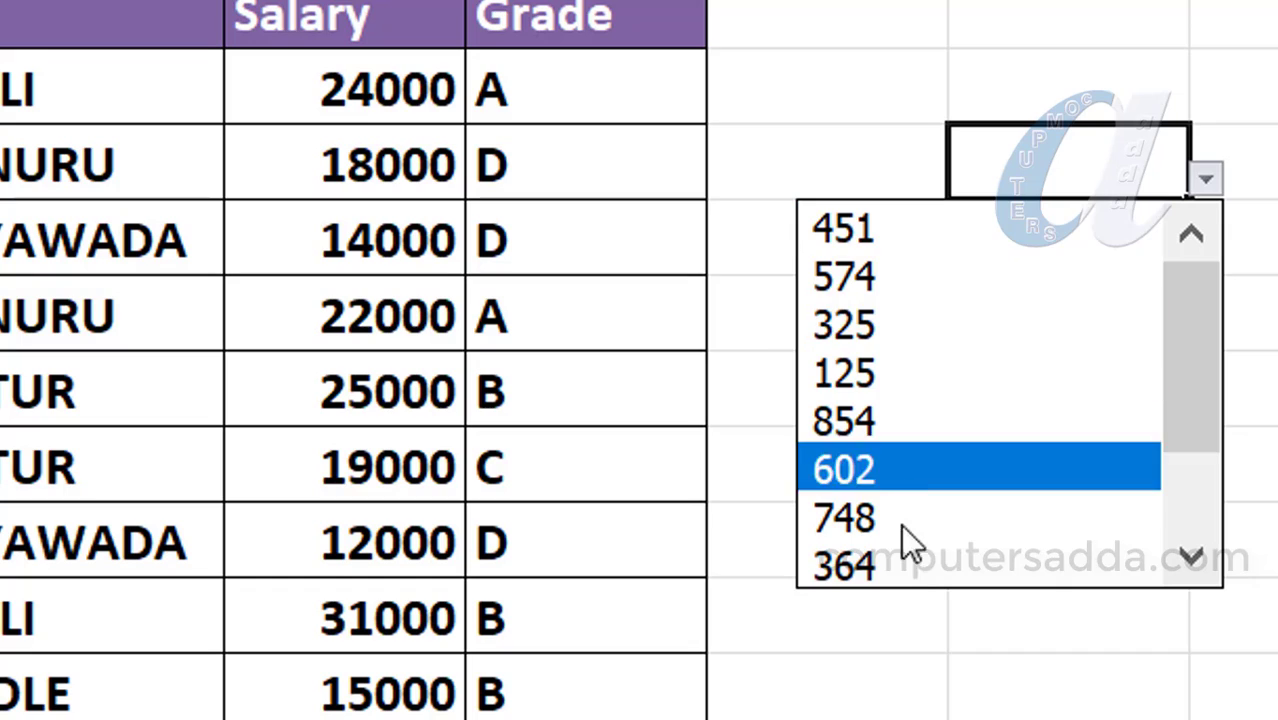
{"action": "left_click", "coordinate": [886, 465]}
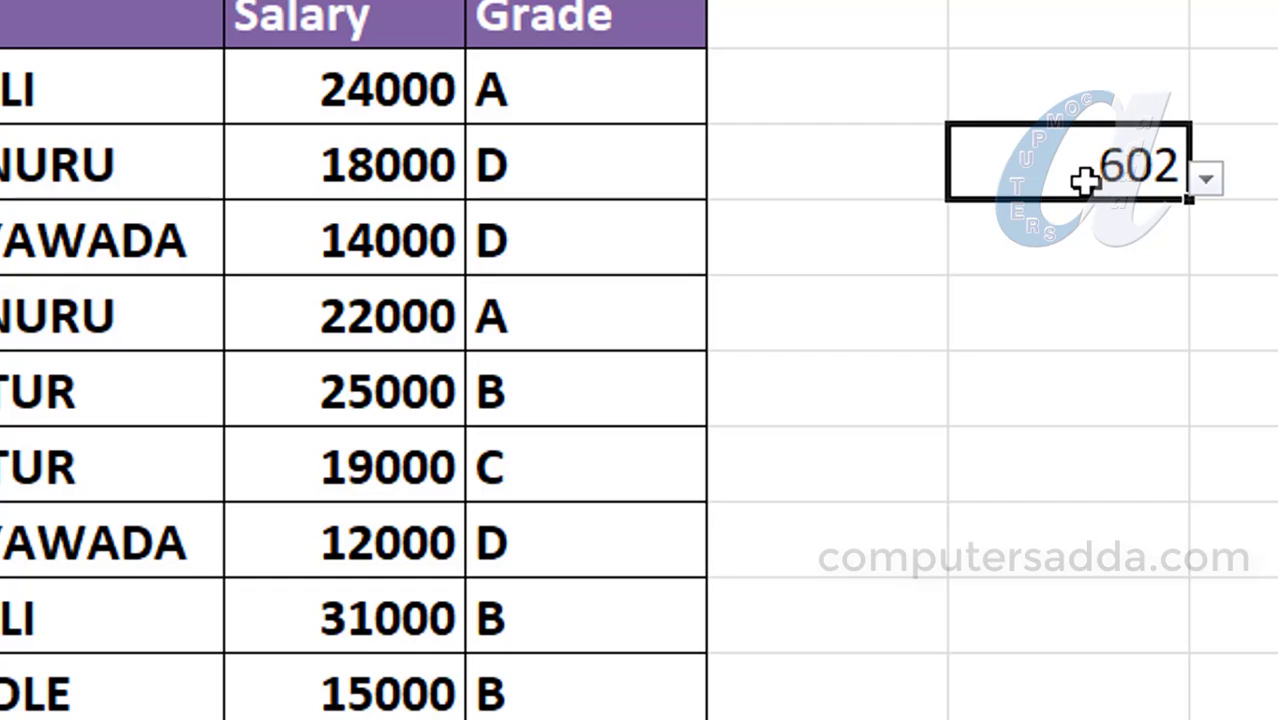
{"action": "left_click", "coordinate": [1208, 180]}
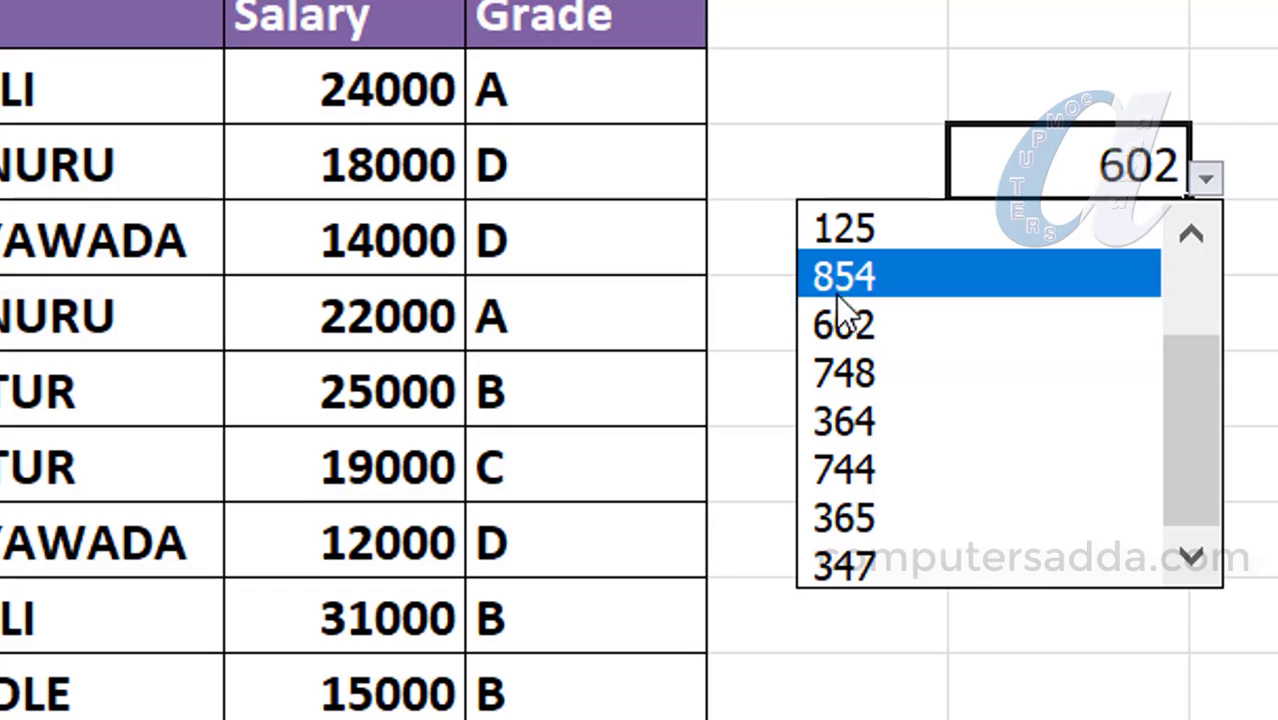
- Replace the entry in cell H3 by directly entering the employee number from table row 11
{"action": "left_click", "coordinate": [1068, 173]}
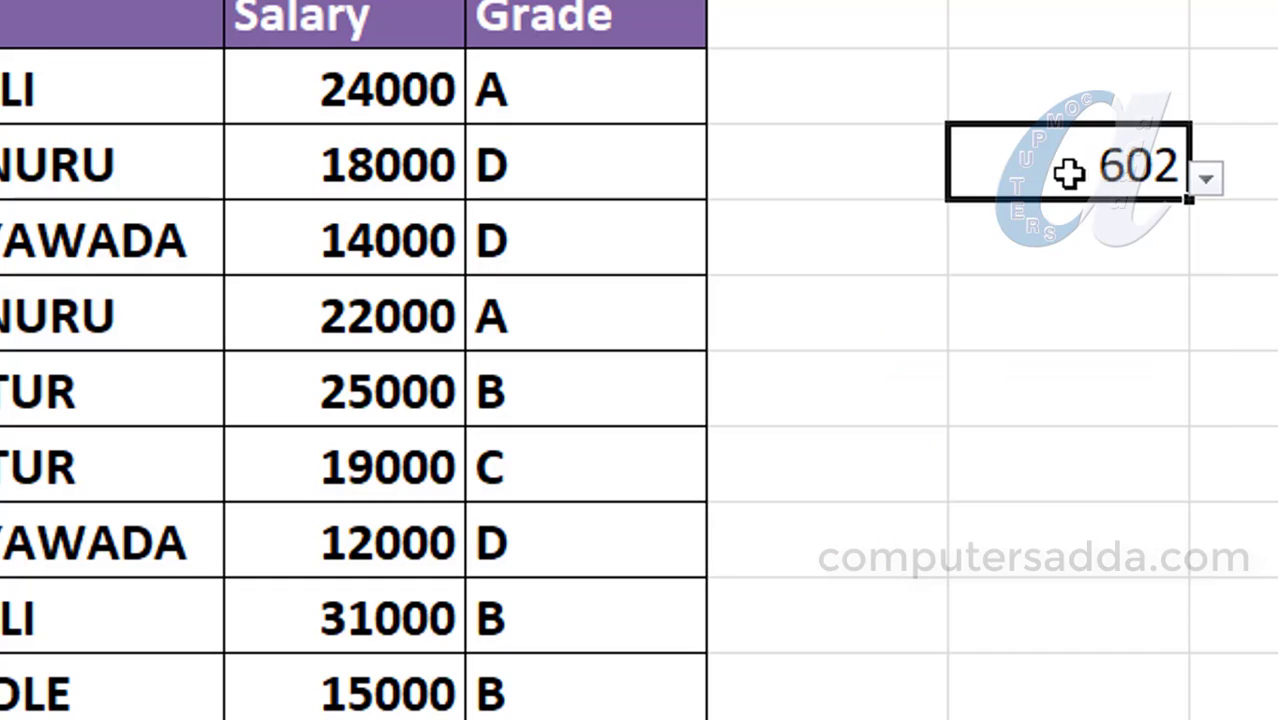
{"action": "type", "text": "365"}
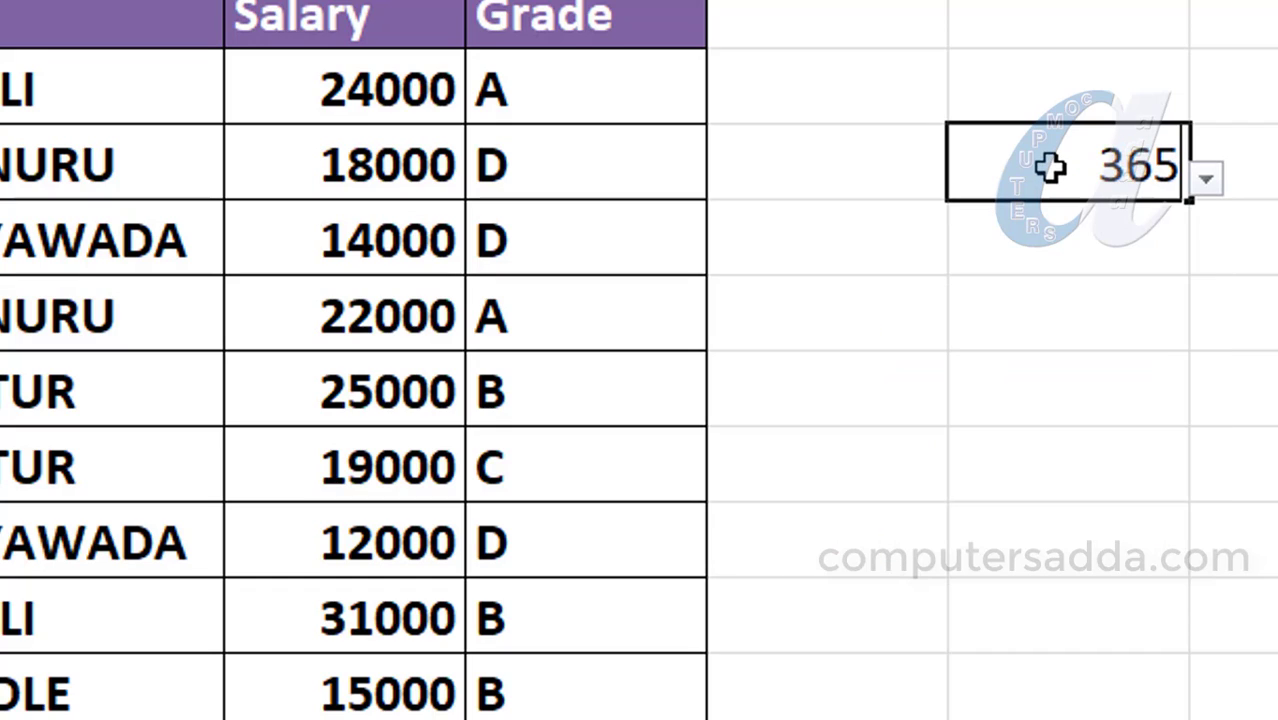
{"action": "key", "text": "Return"}
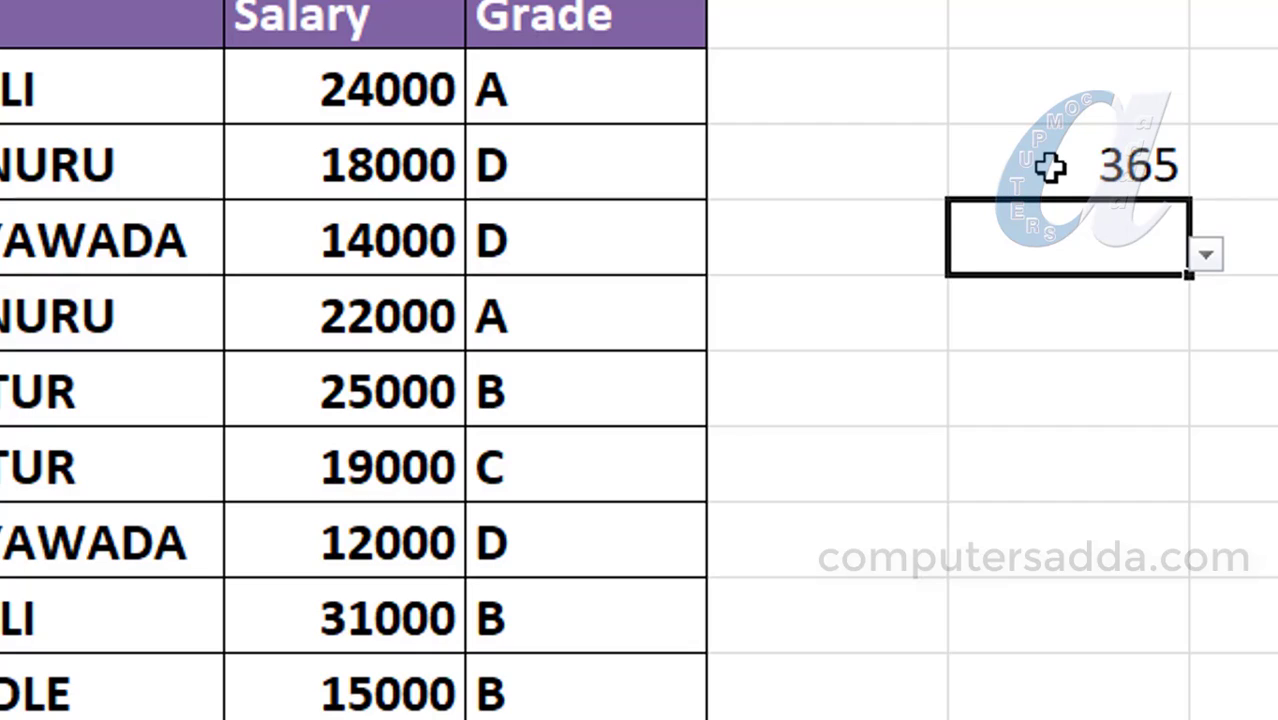
- Try to enter 700, which is not in the source list, in cell H3, retry once, and cancel the entry
{"action": "left_click", "coordinate": [1085, 170]}
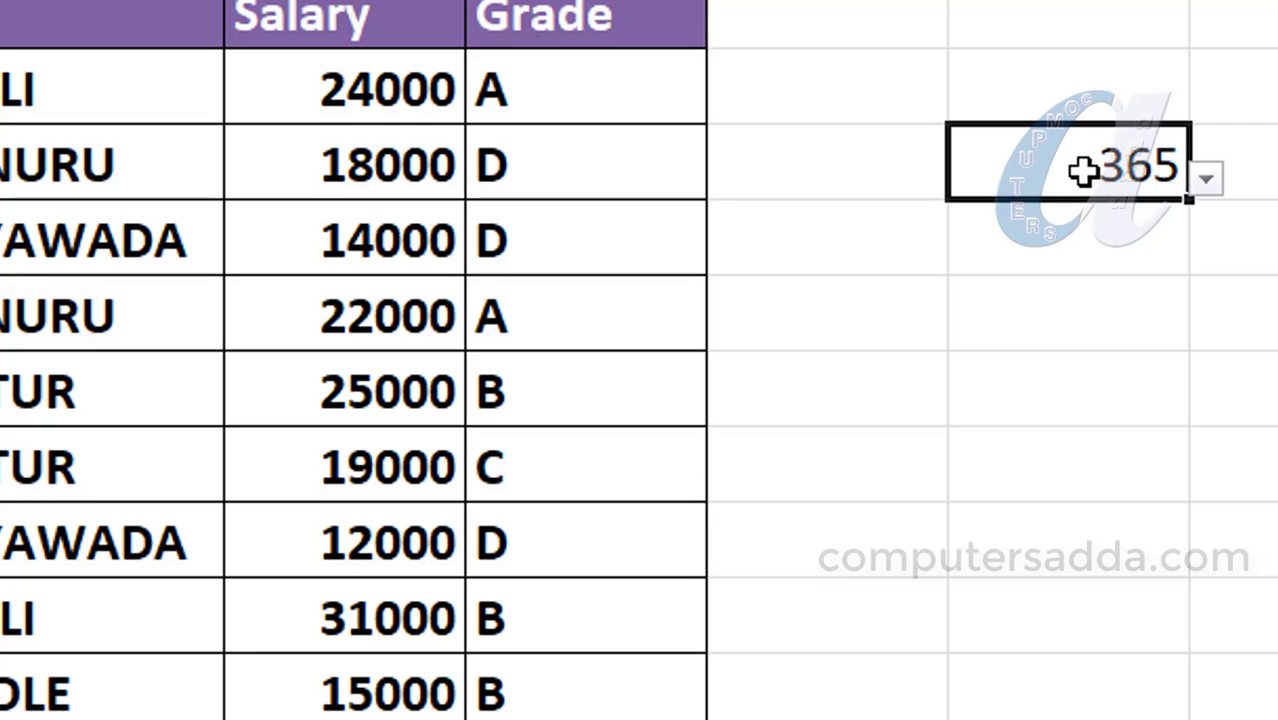
{"action": "type", "text": "700"}
{"action": "key", "text": "Return"}
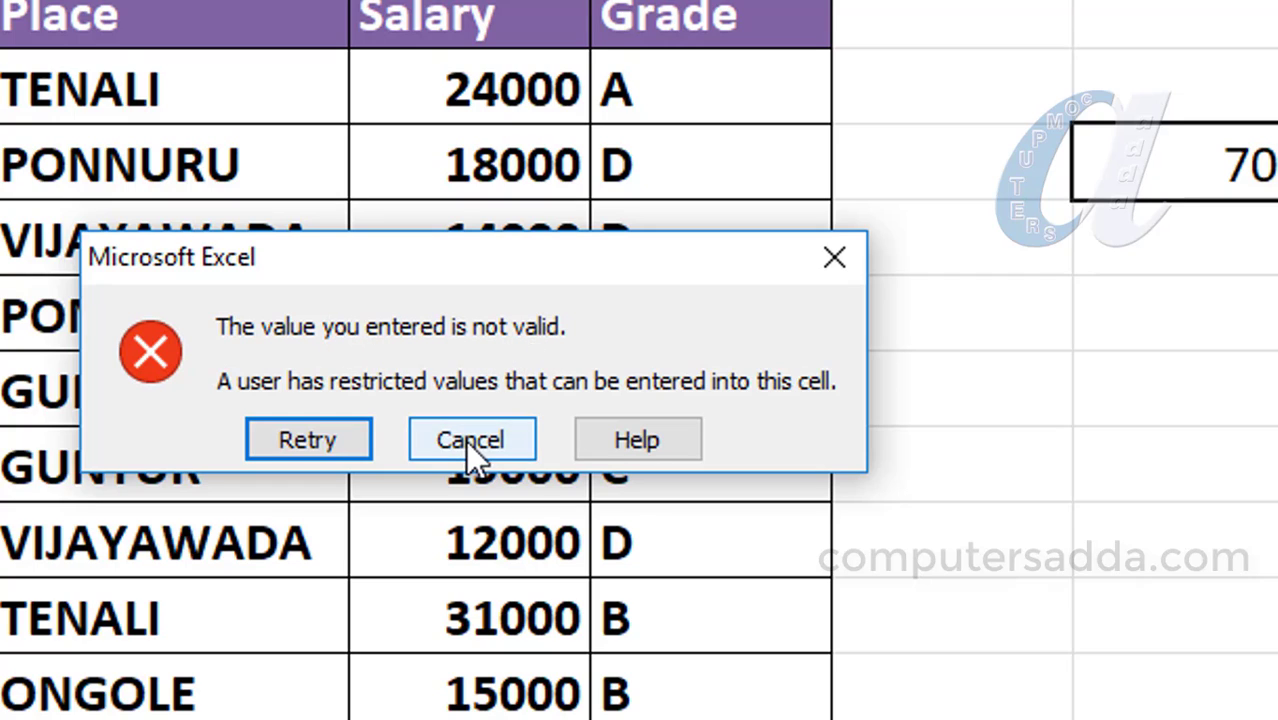
{"action": "left_click", "coordinate": [303, 440]}
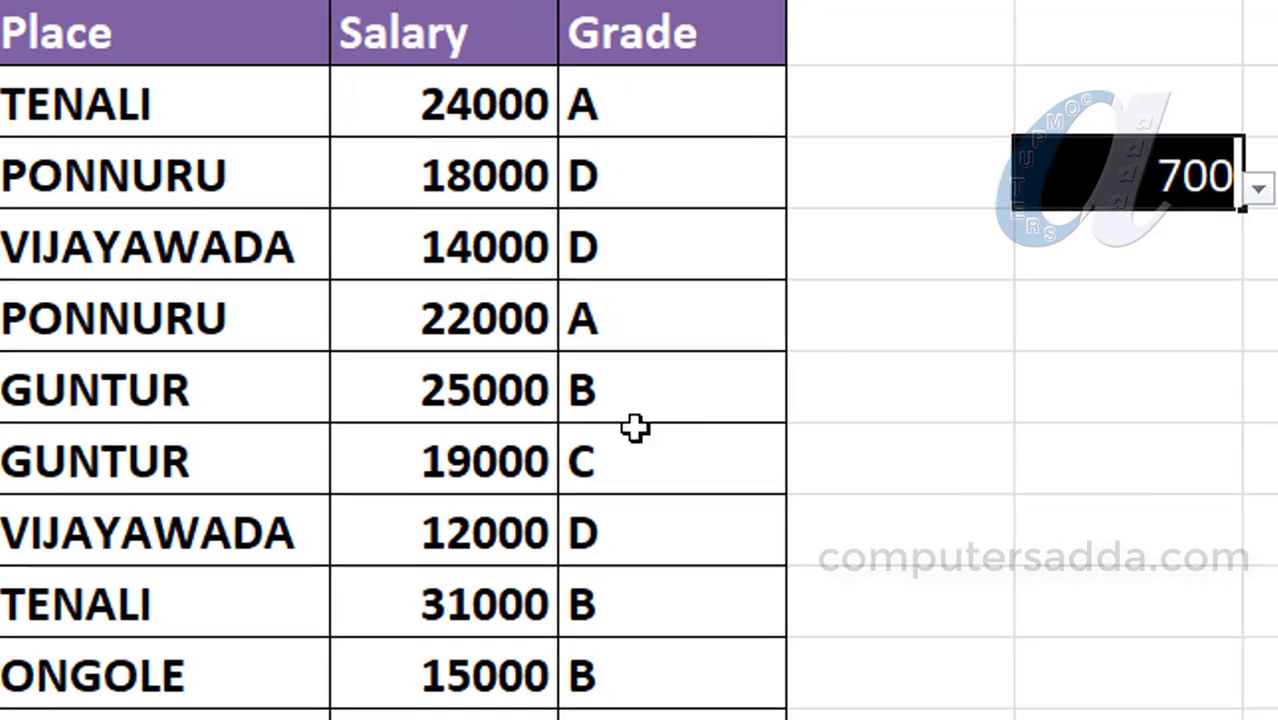
{"action": "key", "text": "Return"}
{"action": "left_click", "coordinate": [383, 458]}
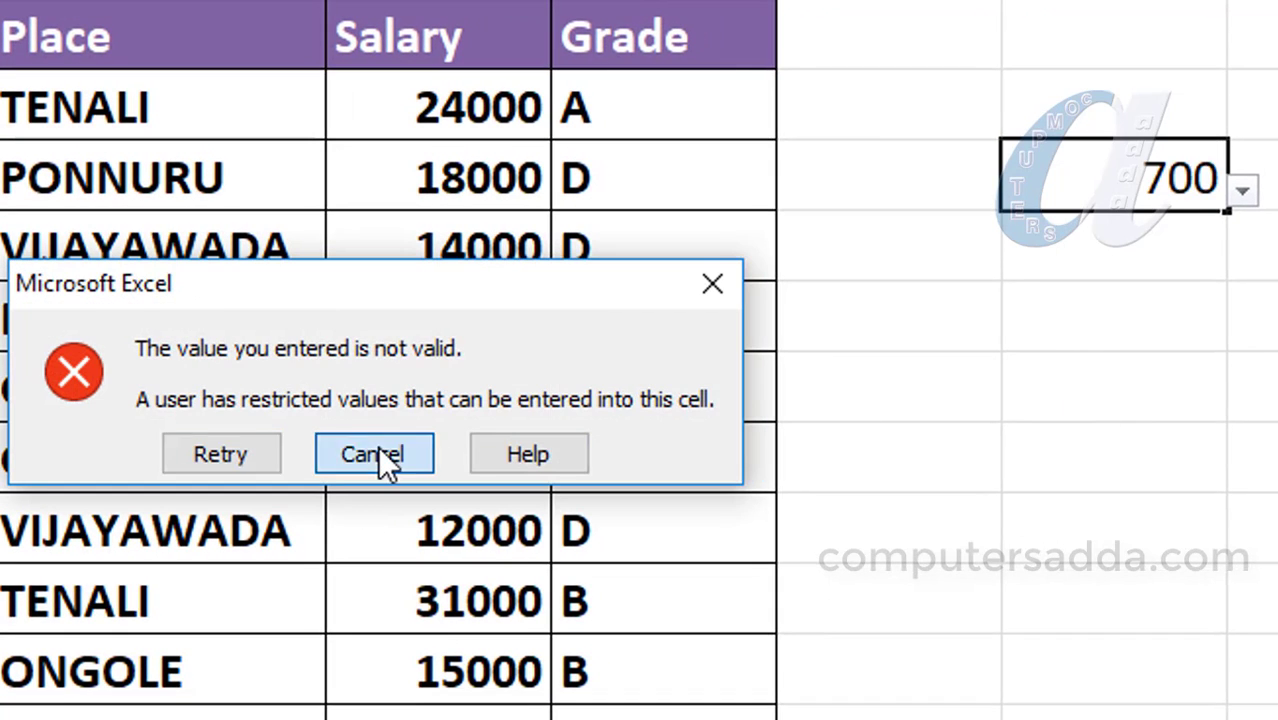
{"action": "left_click", "coordinate": [1101, 346]}
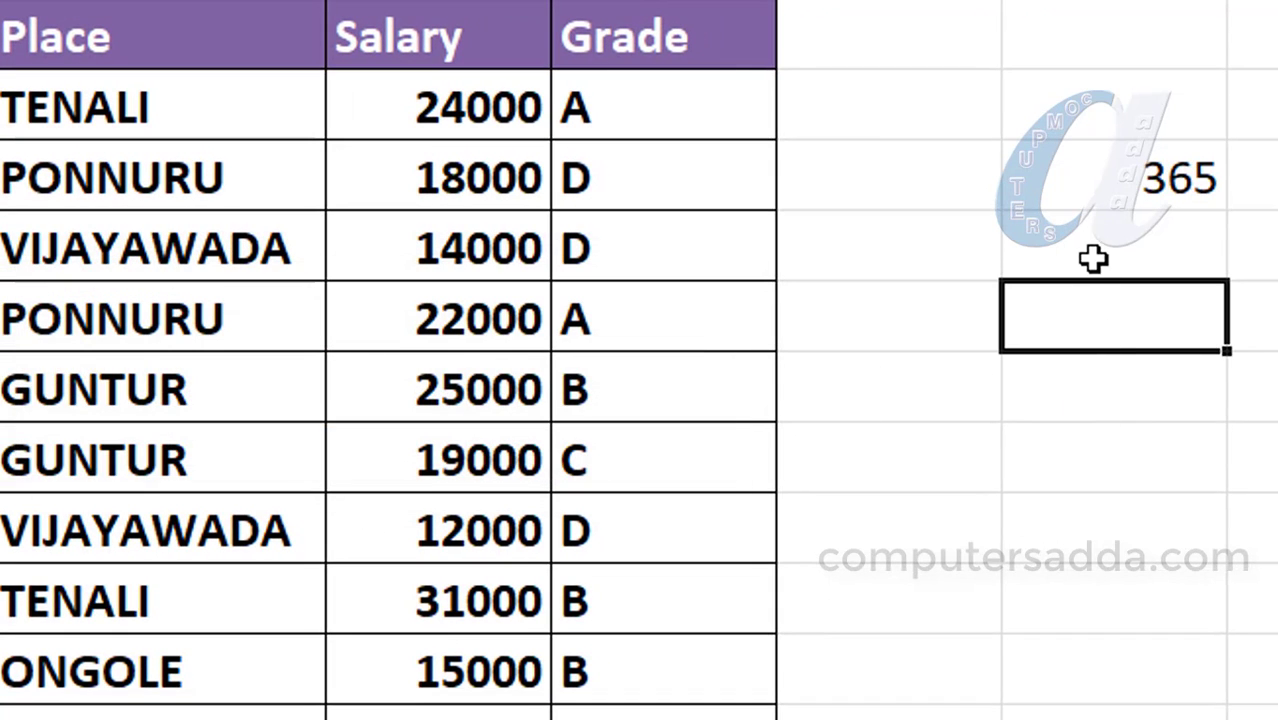
{"action": "left_click", "coordinate": [1115, 670]}
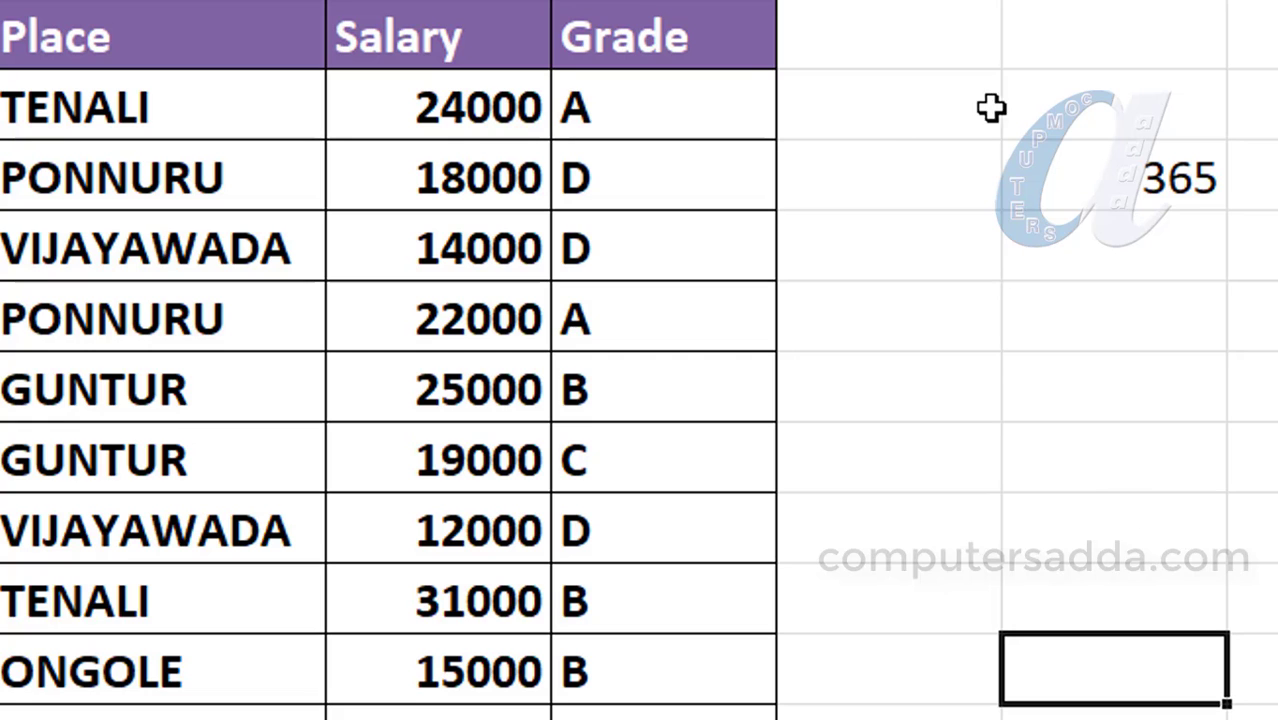
- Add List data validation to cell G2 with the Emp Name entries in column B as the source
{"action": "left_click", "coordinate": [892, 104]}
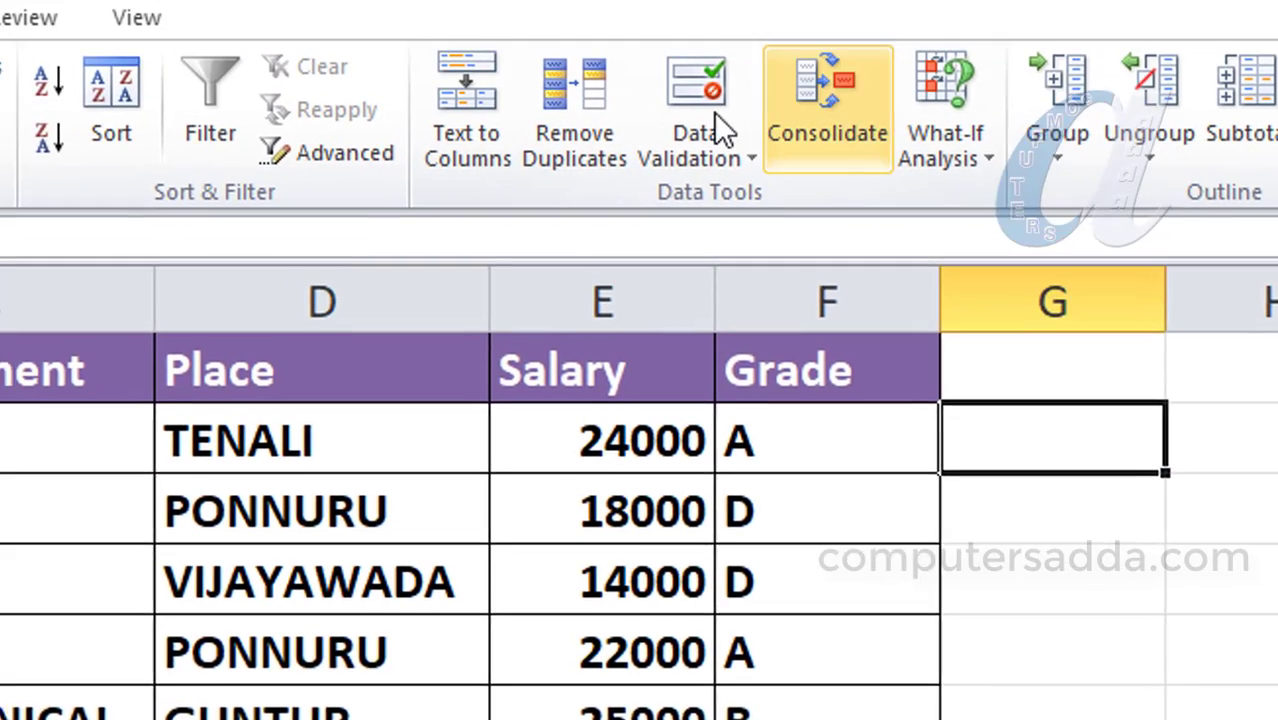
{"action": "left_click", "coordinate": [719, 128]}
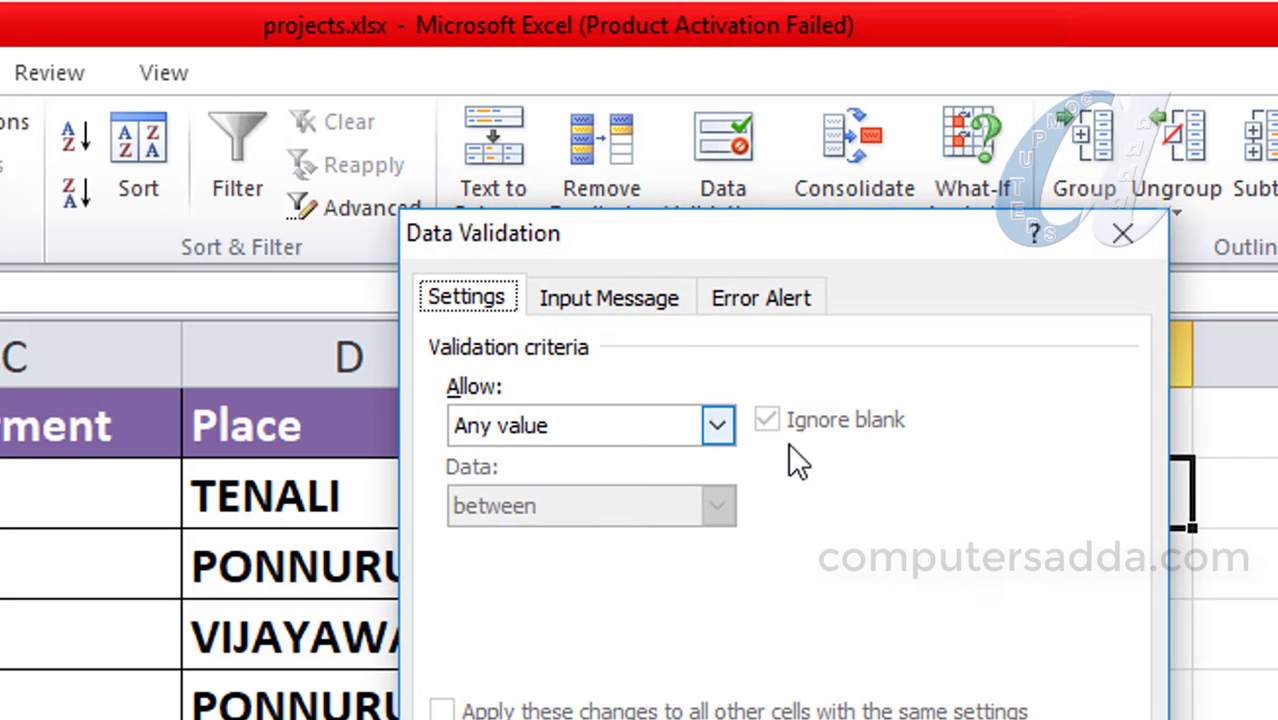
{"action": "left_click", "coordinate": [717, 425]}
{"action": "left_click", "coordinate": [470, 540]}
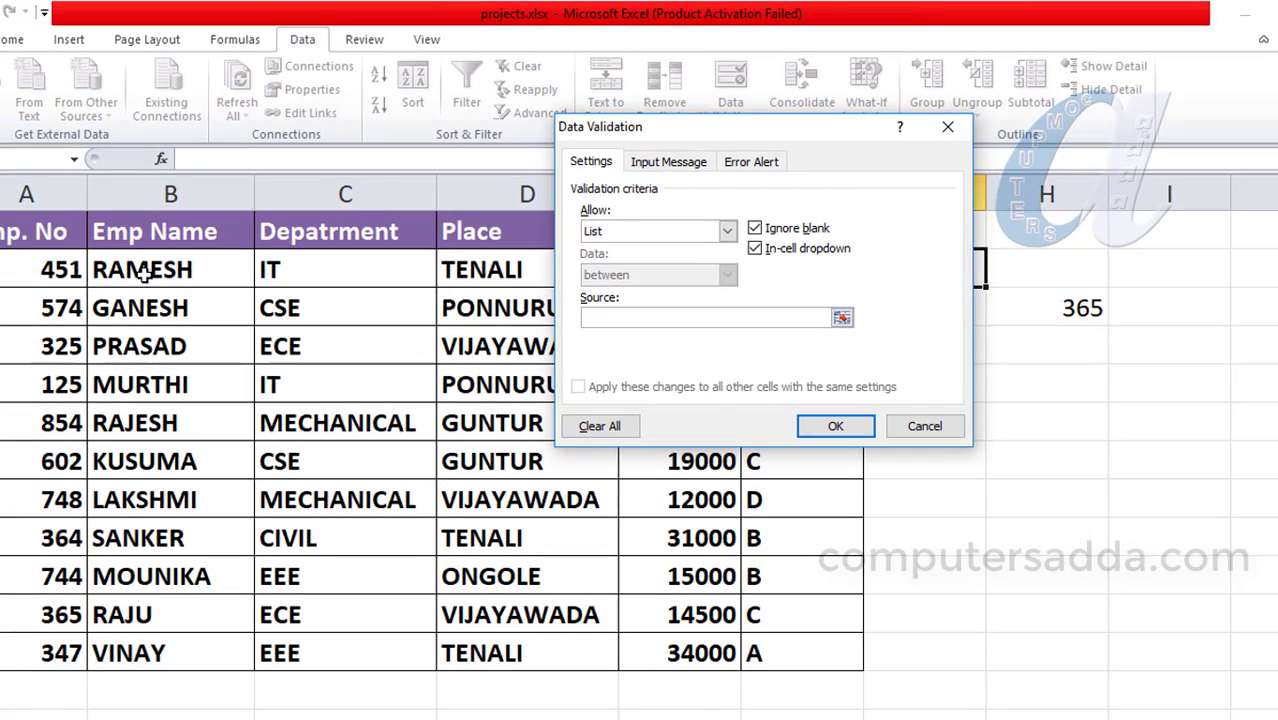
{"action": "left_click_drag", "start_coordinate": [145, 272], "coordinate": [132, 628]}
{"action": "left_click", "coordinate": [835, 422]}
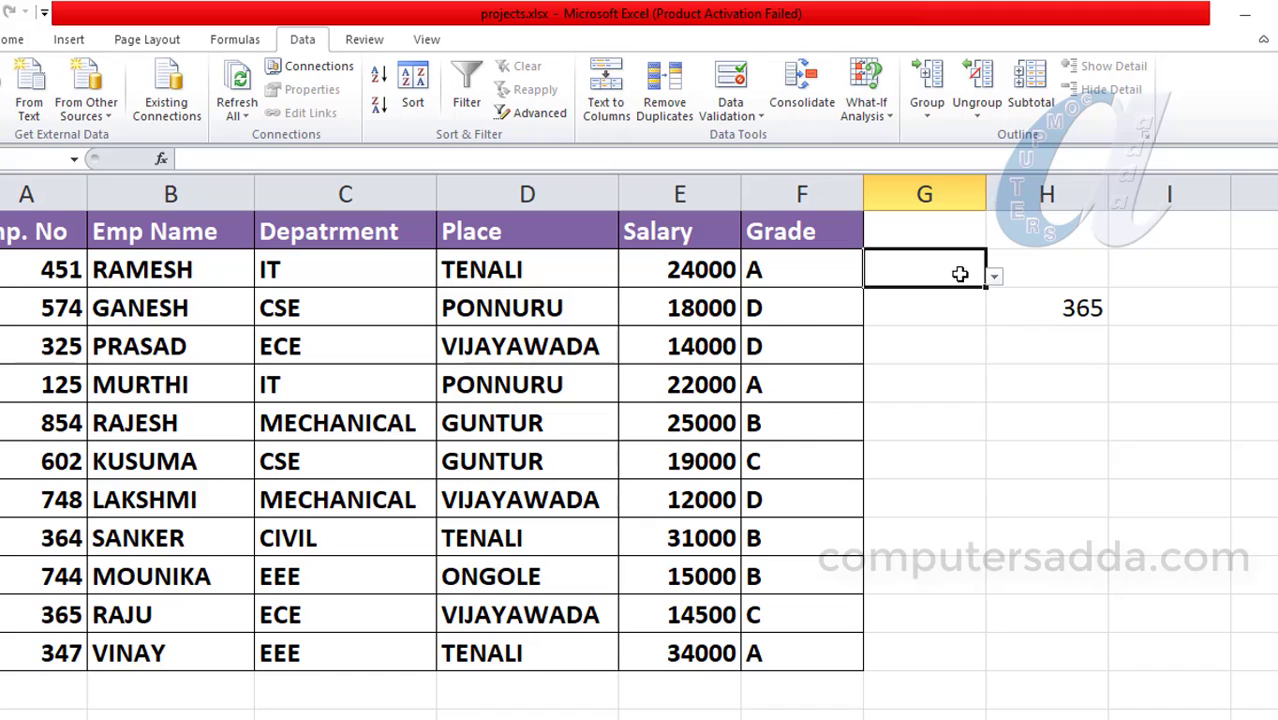
- Choose the sixth employee name from cell G2's dropdown list and widen column G slightly
{"action": "left_click", "coordinate": [994, 279]}
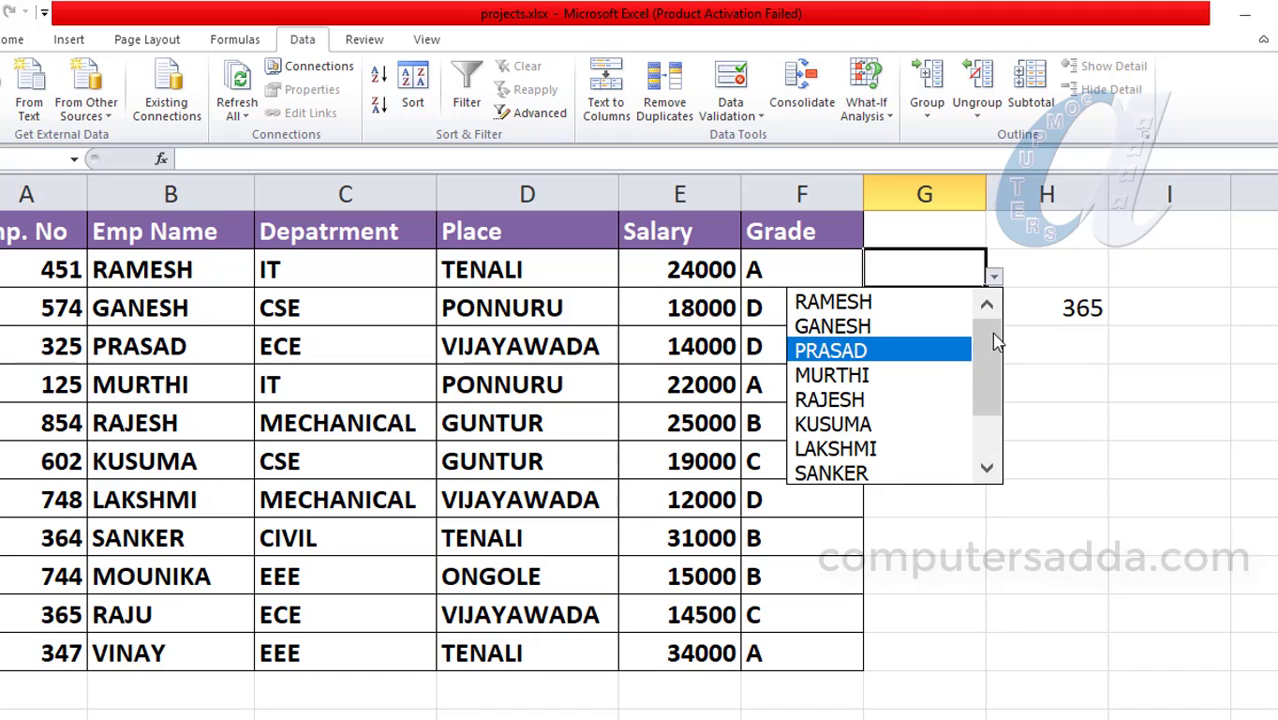
{"action": "mouse_move", "coordinate": [993, 336]}
{"action": "left_mouse_down"}
{"action": "mouse_move", "coordinate": [988, 440]}
{"action": "mouse_move", "coordinate": [992, 332]}
{"action": "left_mouse_up"}
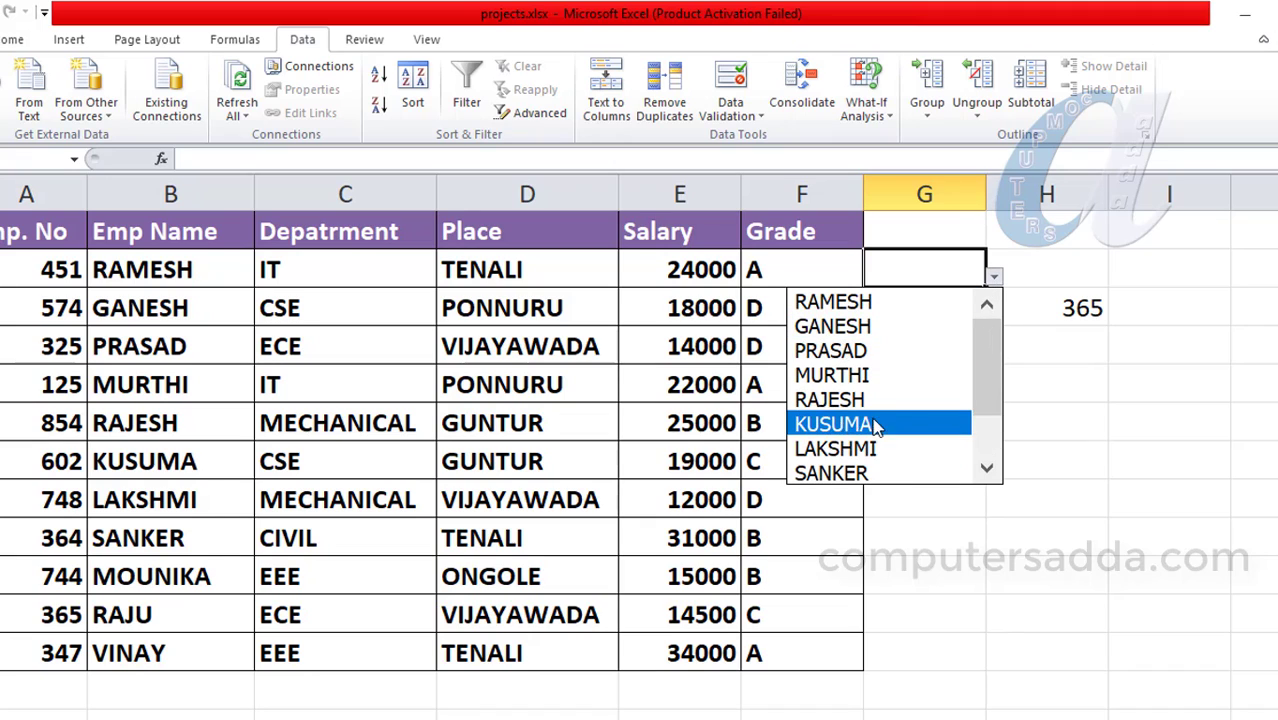
{"action": "left_click", "coordinate": [850, 424]}
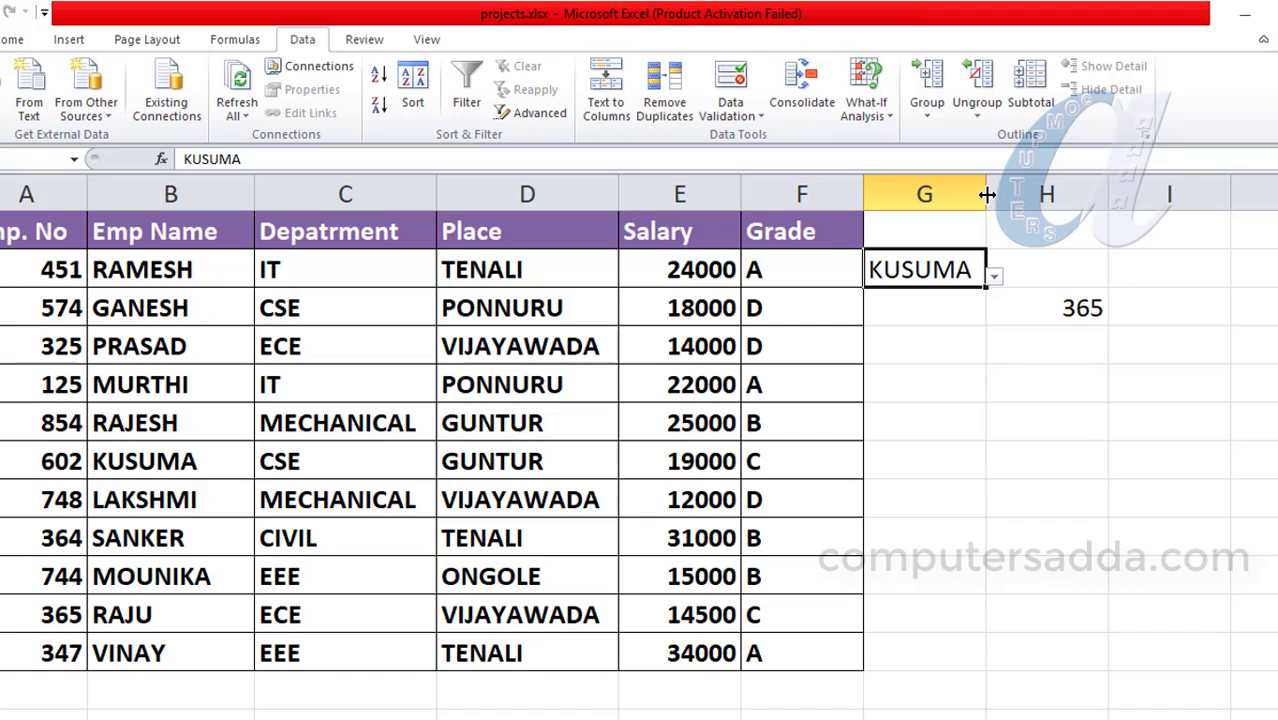
{"action": "left_click_drag", "start_coordinate": [986, 194], "coordinate": [1021, 194]}
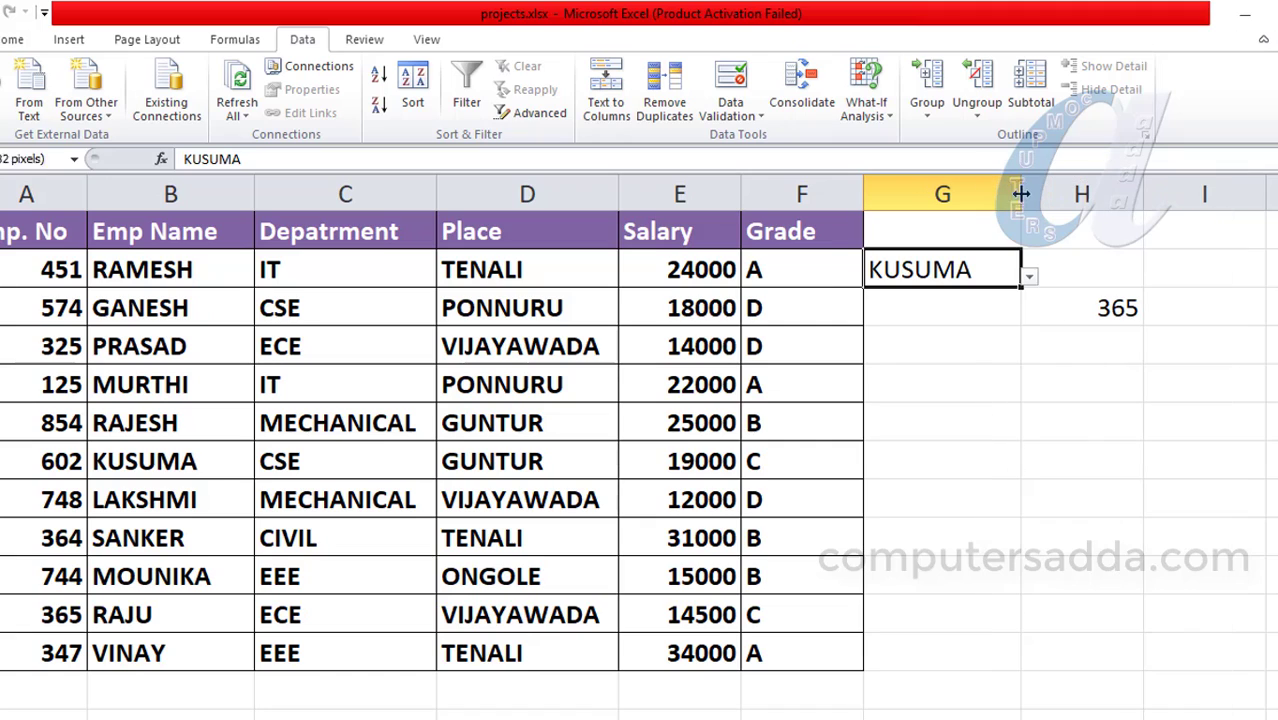
- Format cell G2 as bold with red font, and choose the last employee name from its dropdown list
{"action": "left_click", "coordinate": [8, 42]}
{"action": "left_click", "coordinate": [91, 105]}
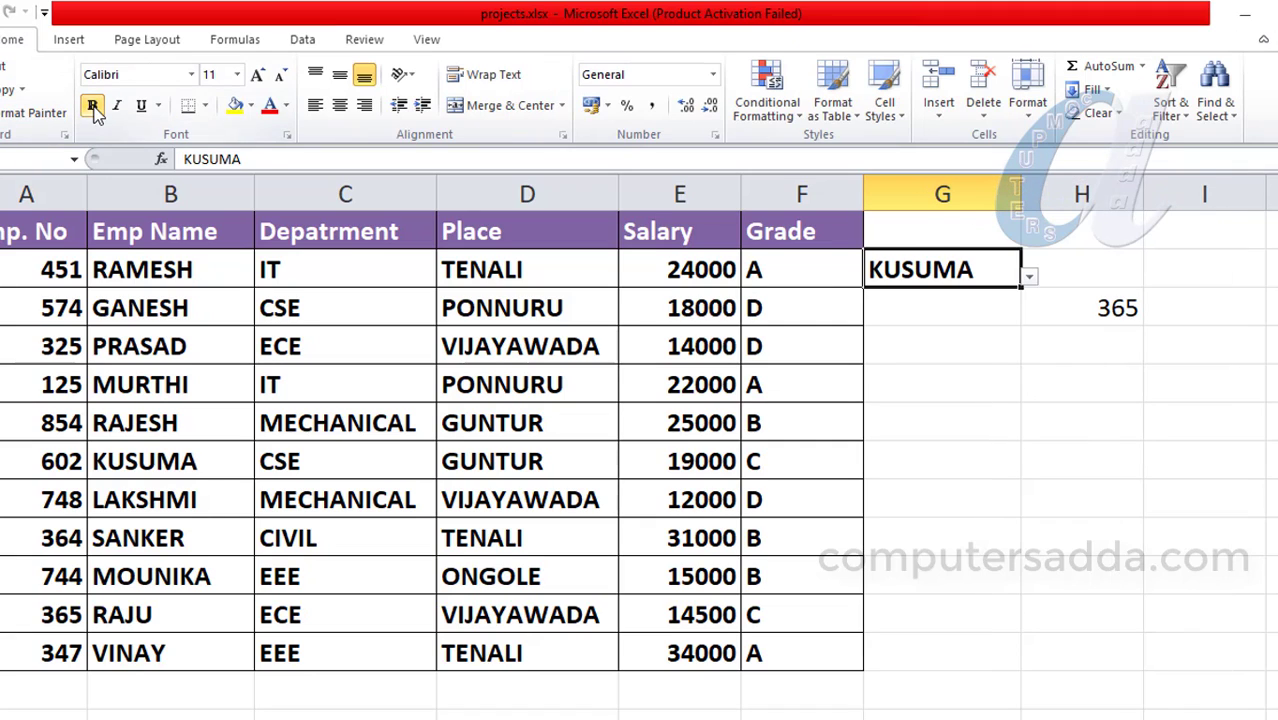
{"action": "left_click", "coordinate": [286, 105]}
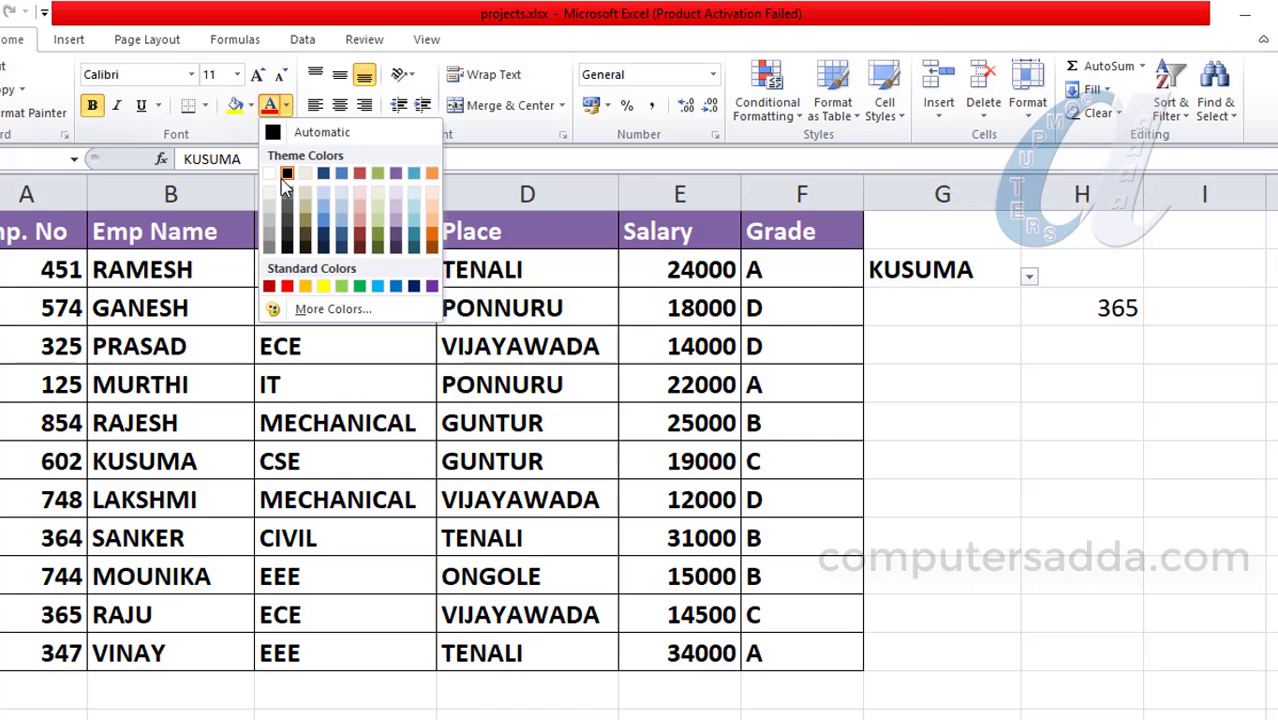
{"action": "left_click", "coordinate": [287, 287]}
{"action": "left_click", "coordinate": [1028, 278]}
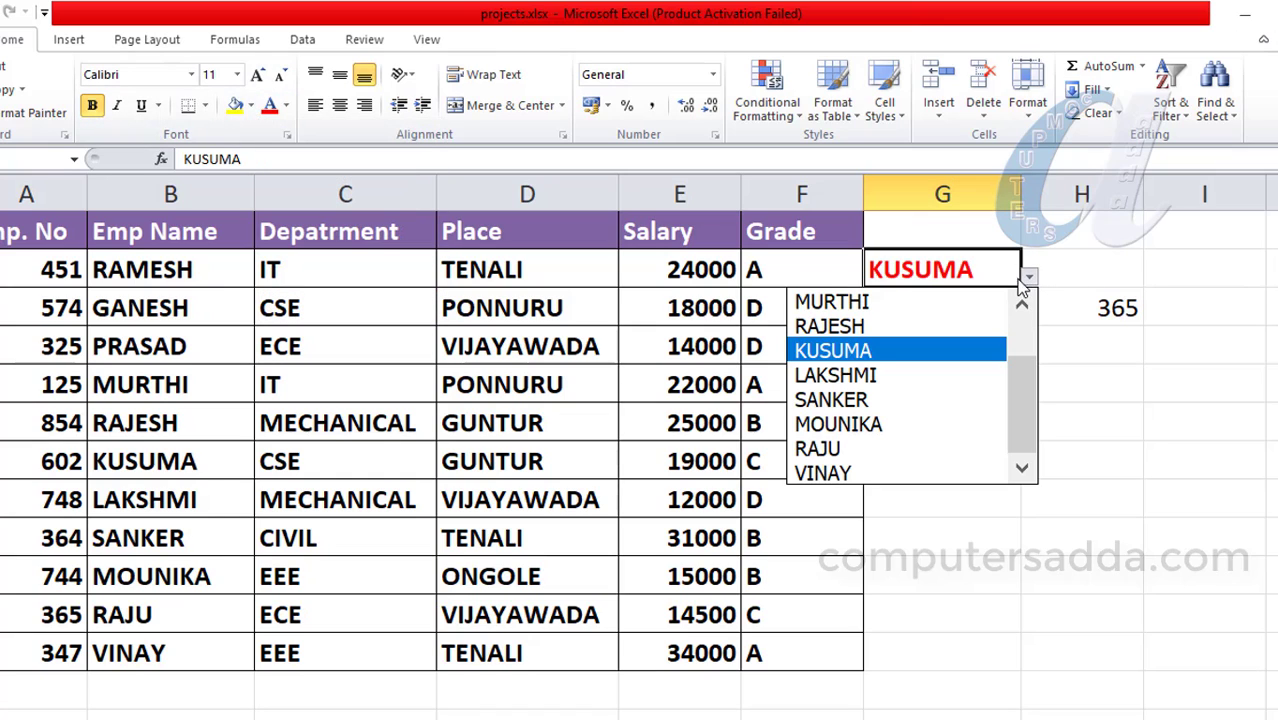
{"action": "left_click", "coordinate": [824, 474]}
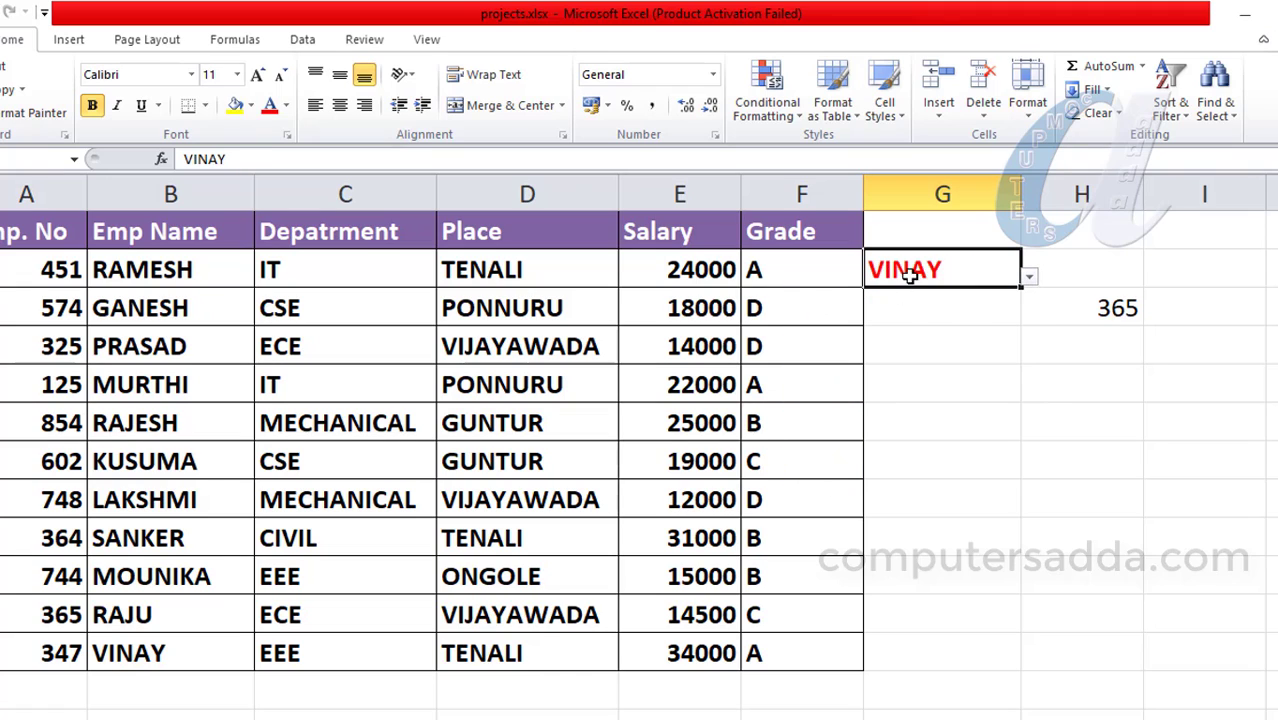
- Format cell H3 as bold and underlined with purple font, and choose the sixth employee number from its dropdown list
{"action": "left_click", "coordinate": [1081, 307]}
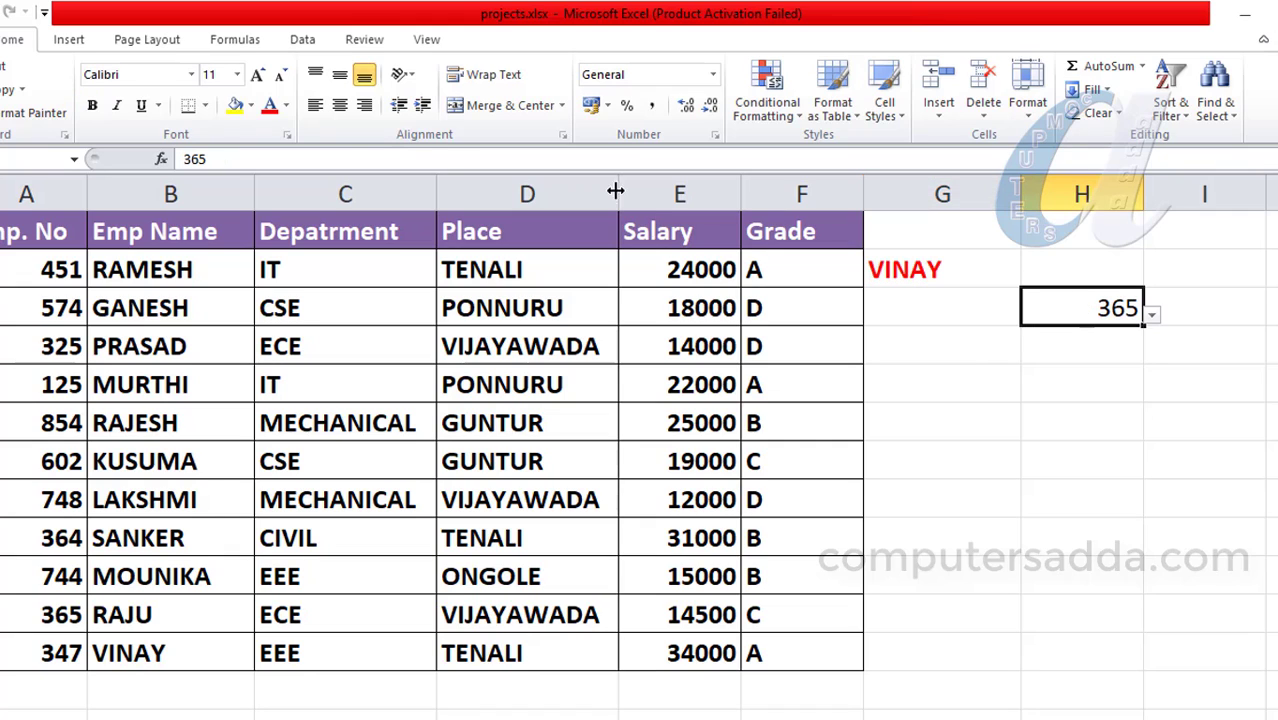
{"action": "left_click", "coordinate": [286, 105]}
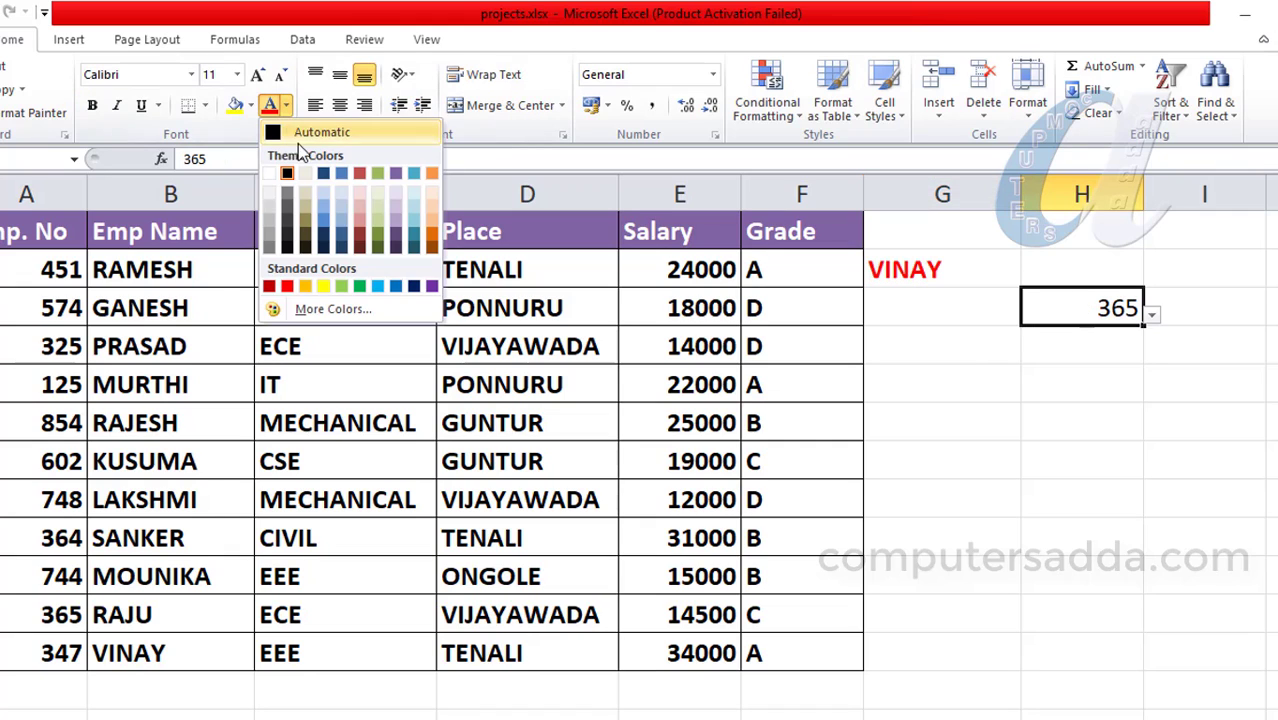
{"action": "left_click", "coordinate": [432, 287]}
{"action": "key", "text": "ctrl+b"}
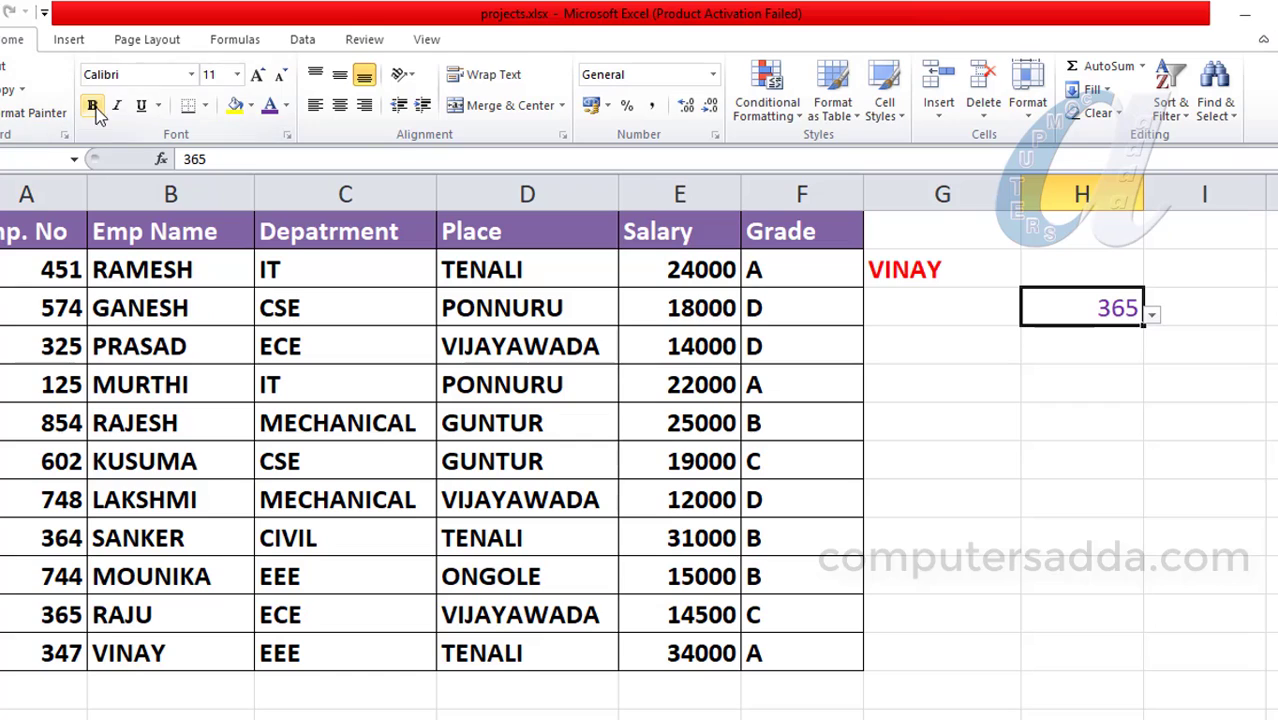
{"action": "key", "text": "ctrl+u"}
{"action": "left_click", "coordinate": [1152, 315]}
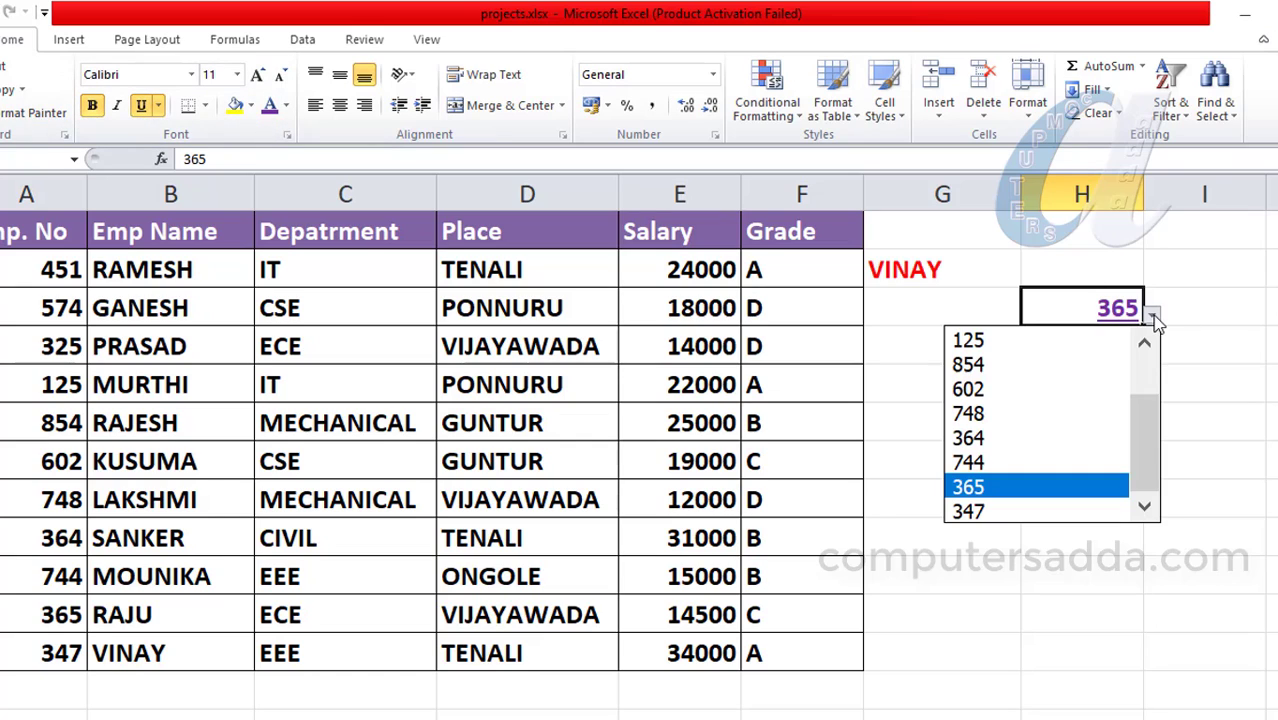
{"action": "left_click", "coordinate": [976, 393]}
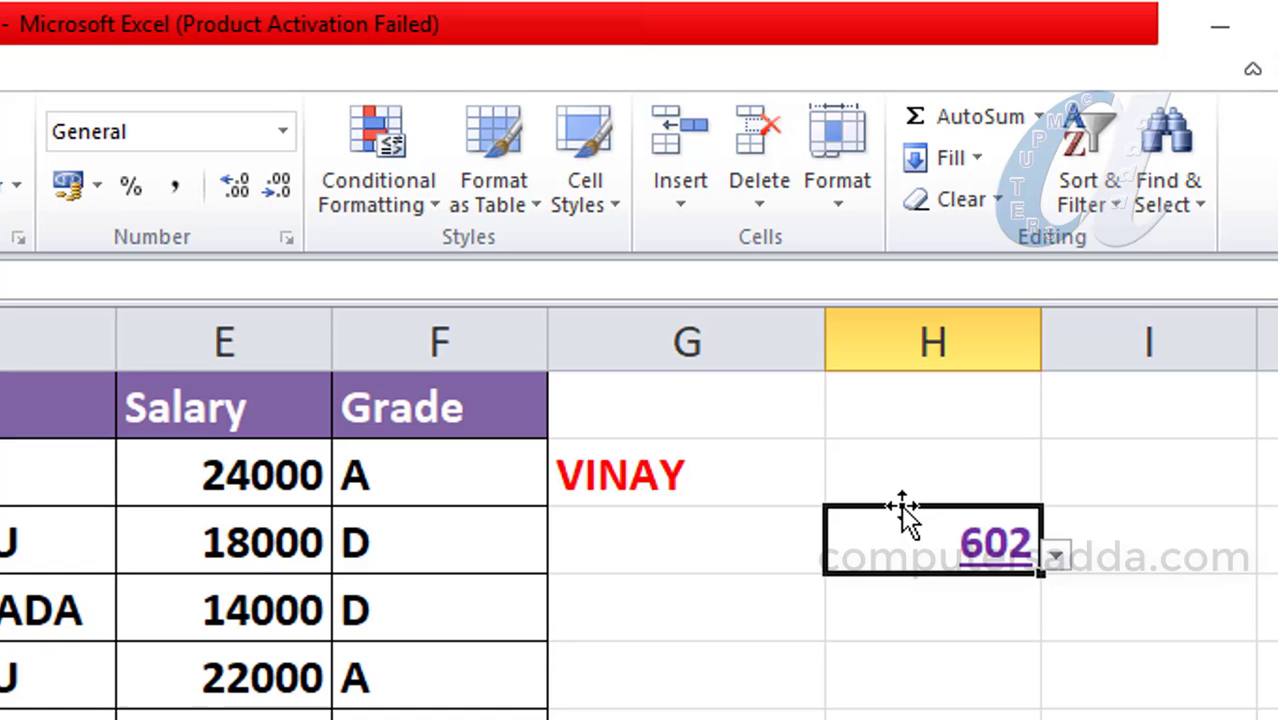
- Move the dropdown cell H3 to I10 and choose the tenth employee number from its list
{"action": "left_click_drag", "start_coordinate": [902, 507], "coordinate": [1136, 719]}
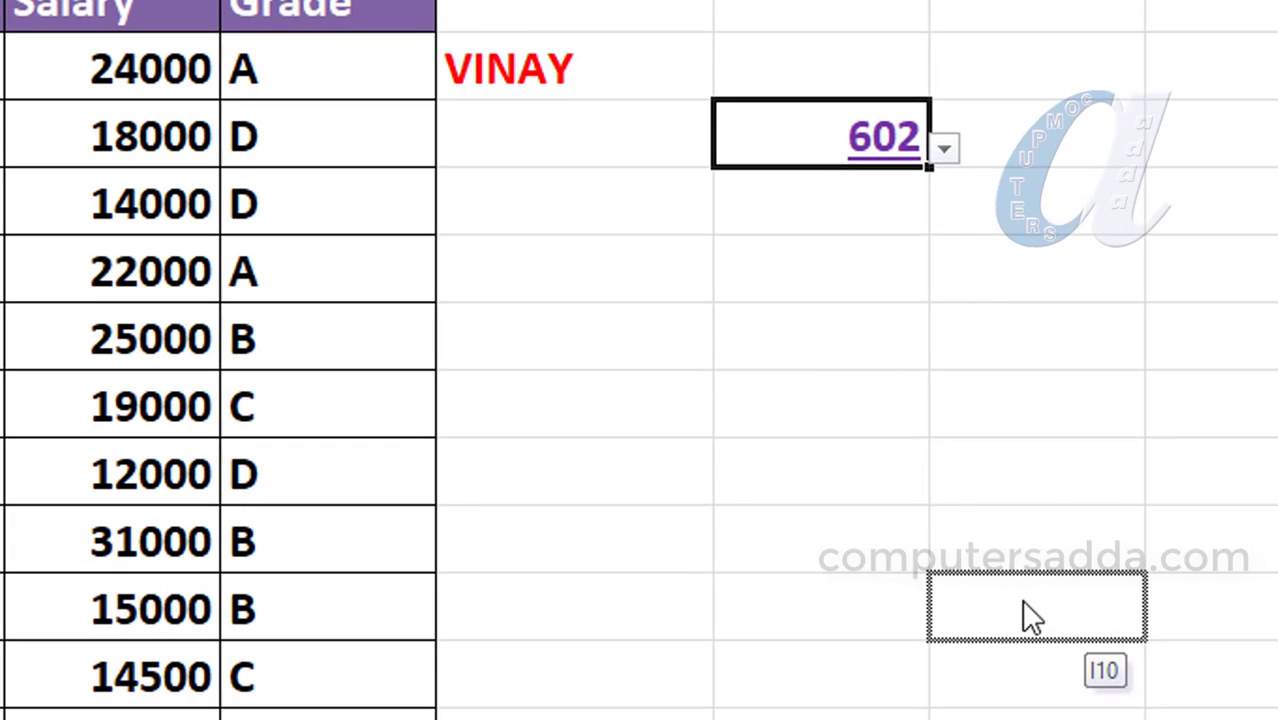
{"action": "left_click_drag", "start_coordinate": [1022, 603], "coordinate": [1022, 600]}
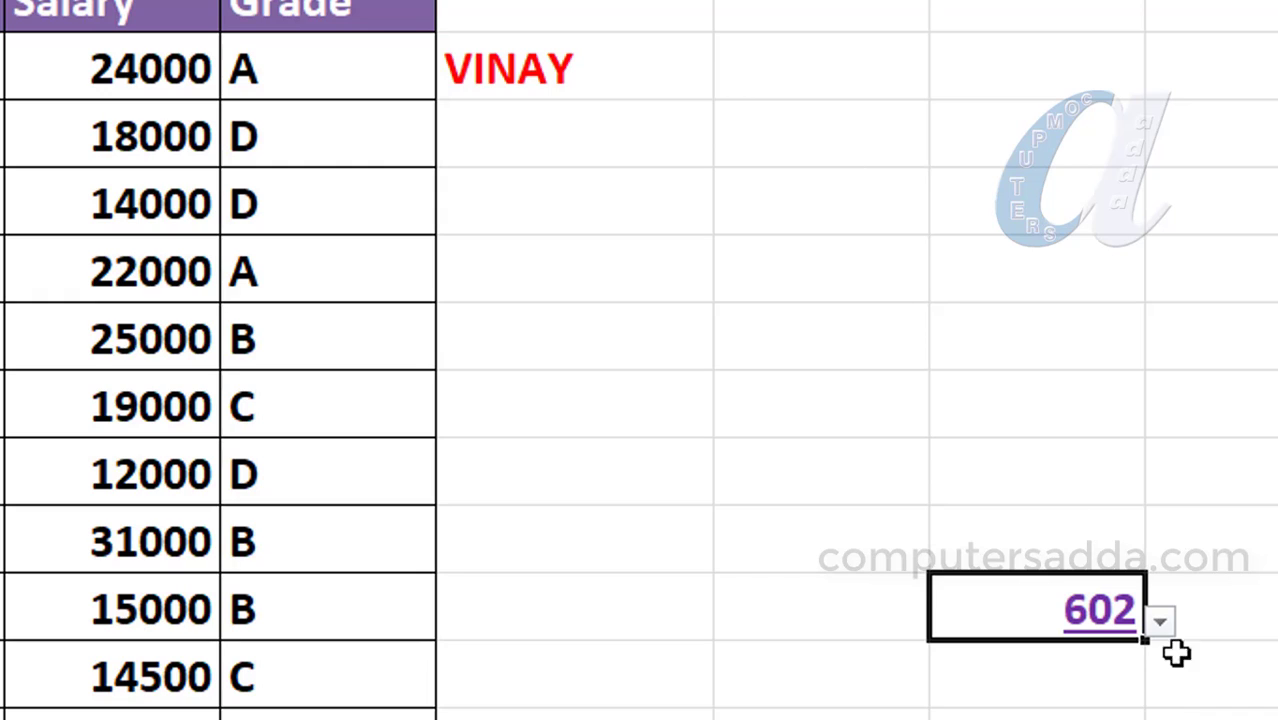
{"action": "left_click", "coordinate": [1160, 622]}
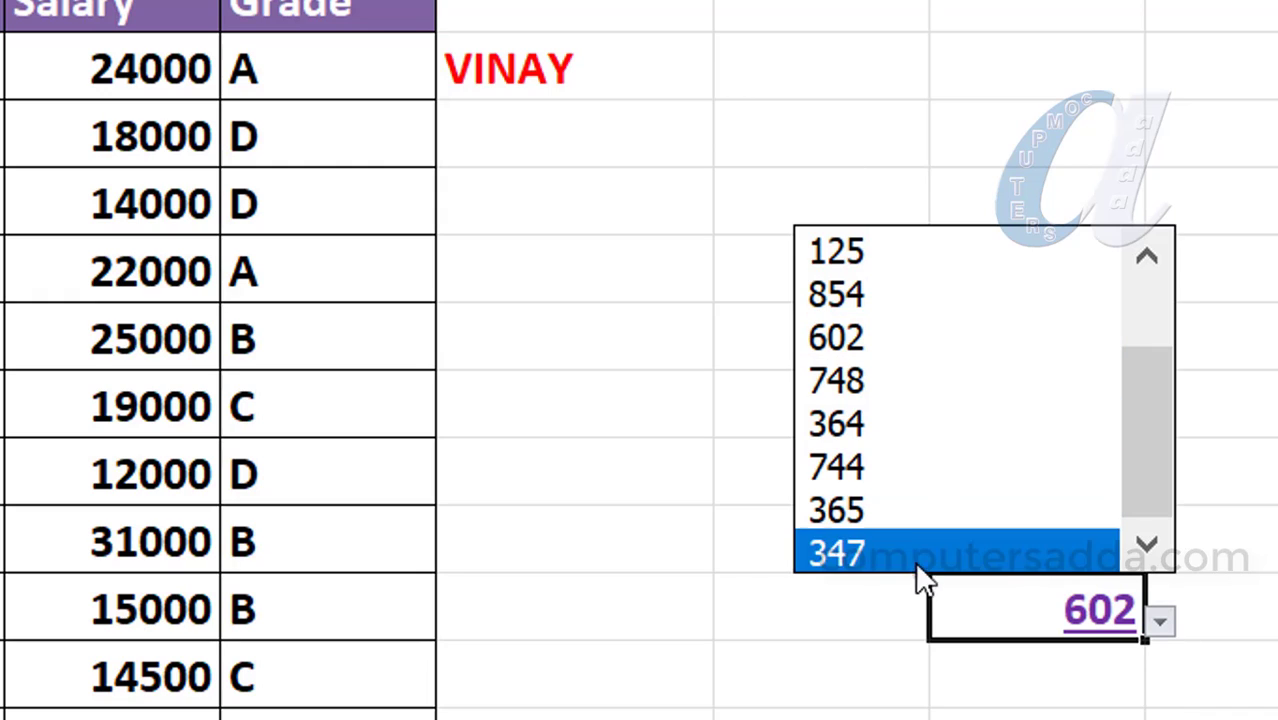
{"action": "left_click", "coordinate": [862, 510]}
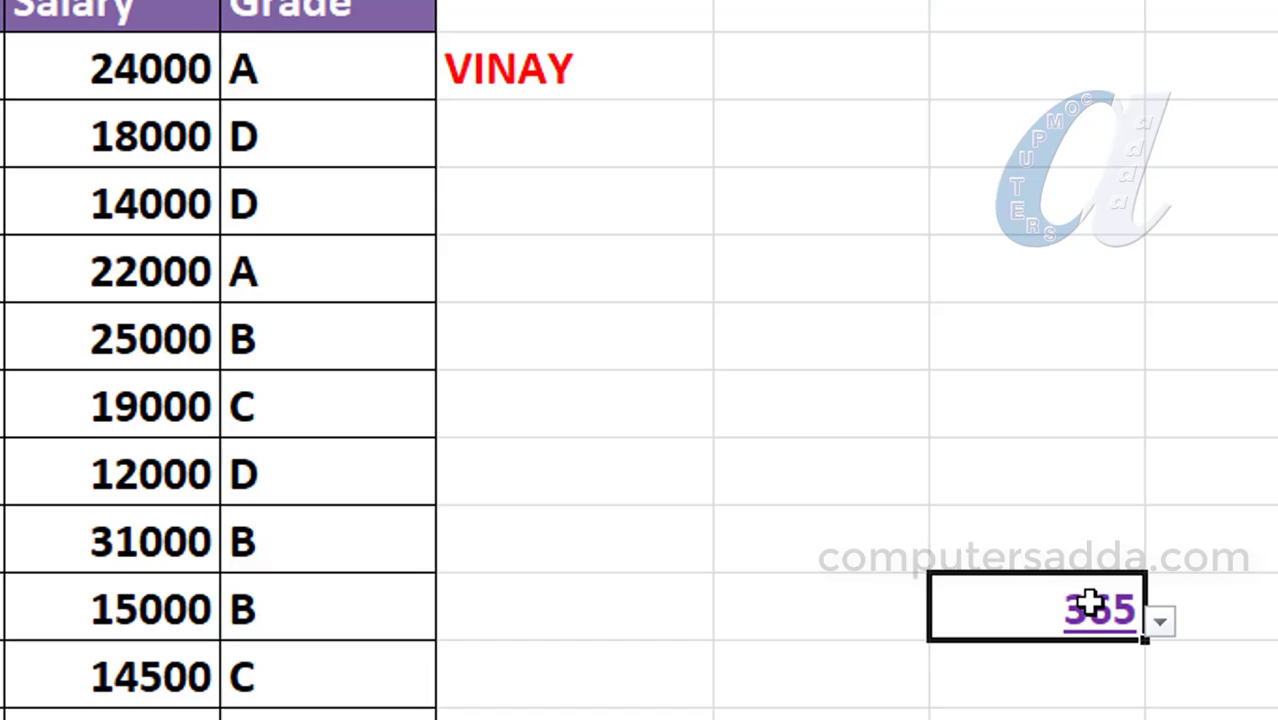
- Delete the value in cell I10, and reselect the cell to check whether its dropdown list still opens
{"action": "left_click", "coordinate": [1062, 545]}
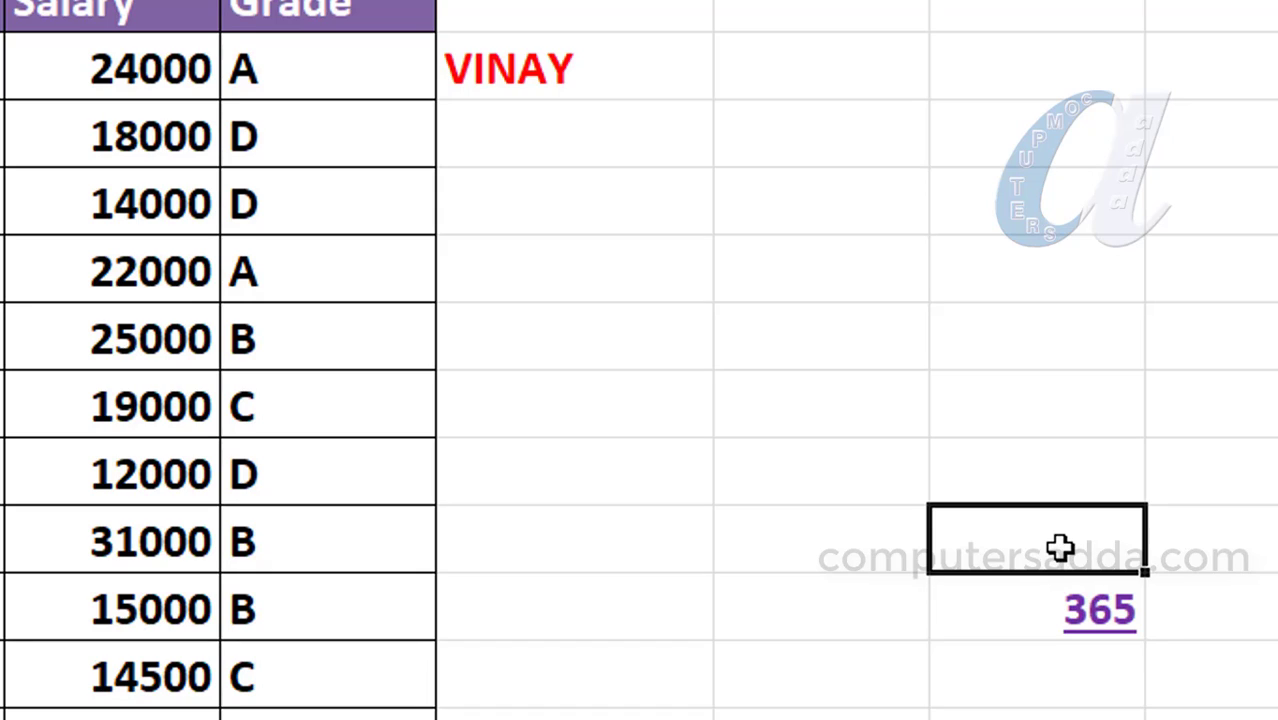
{"action": "left_click", "coordinate": [1066, 618]}
{"action": "key", "text": "Delete"}
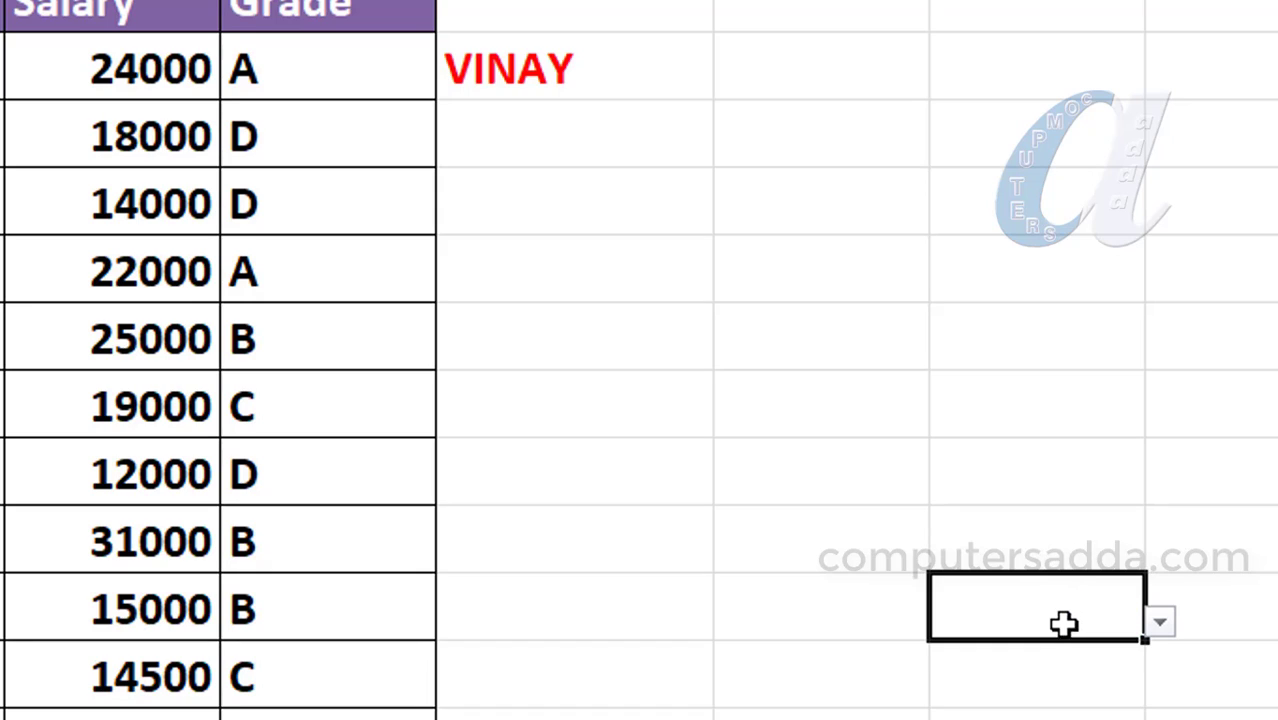
{"action": "left_click", "coordinate": [1055, 714]}
{"action": "left_click", "coordinate": [1050, 627]}
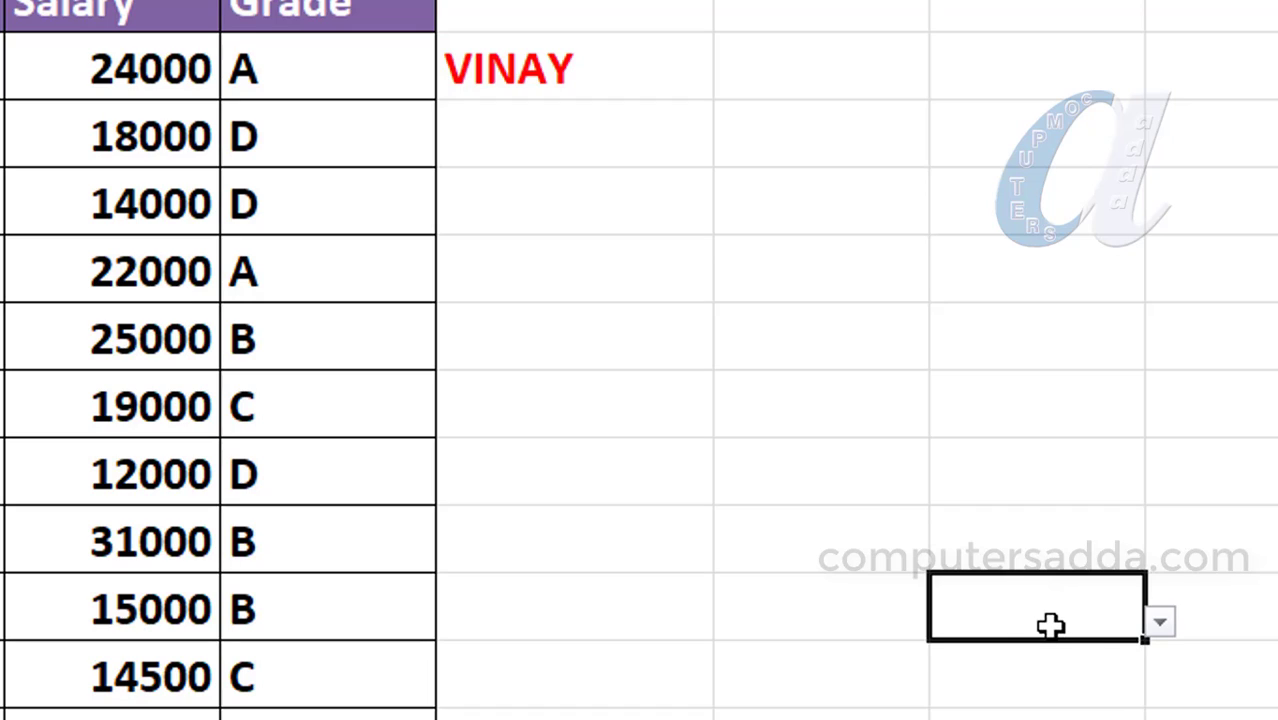
{"action": "left_click", "coordinate": [1159, 624]}
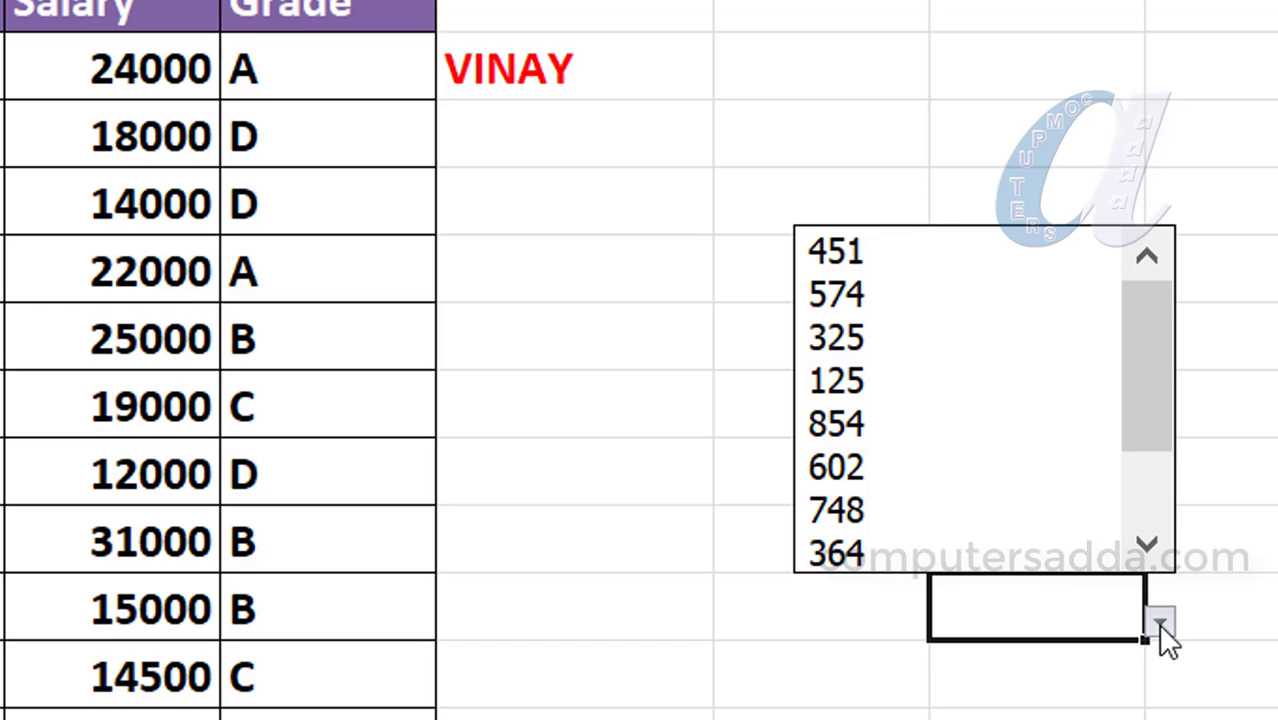
{"action": "left_click", "coordinate": [1090, 688]}
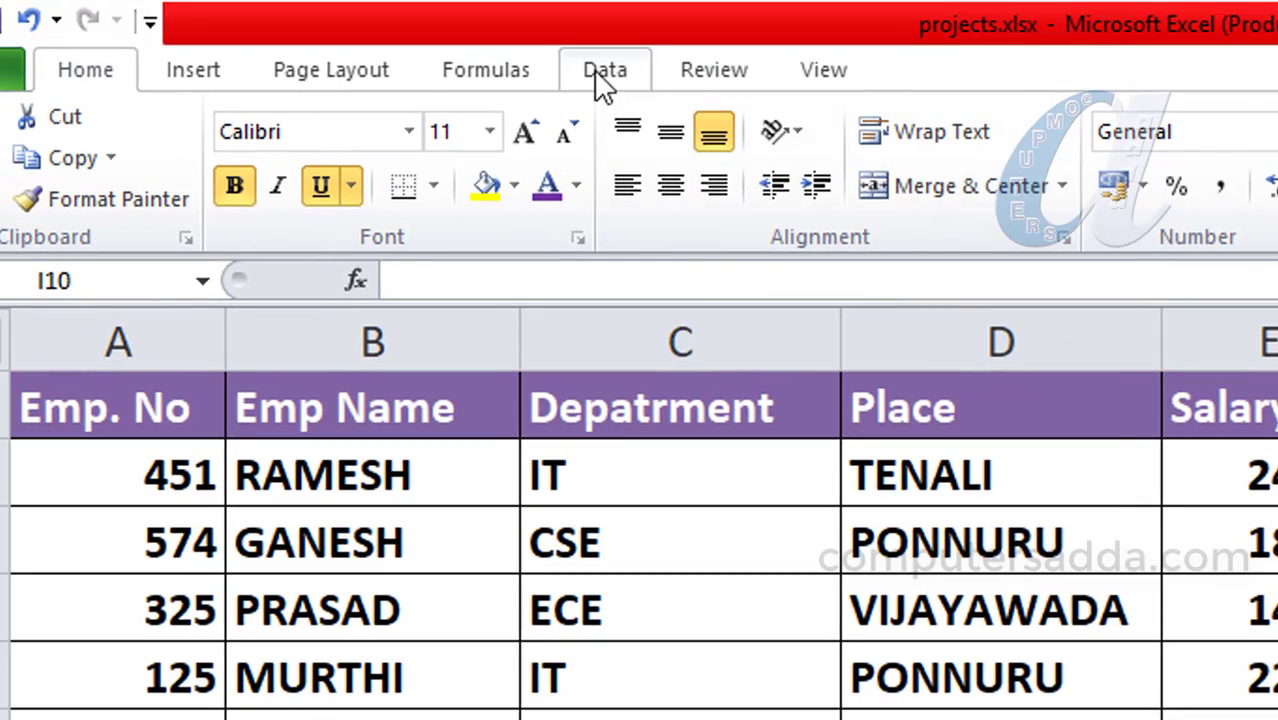
- Clear all data validation settings from cell I10
{"action": "left_click", "coordinate": [562, 58]}
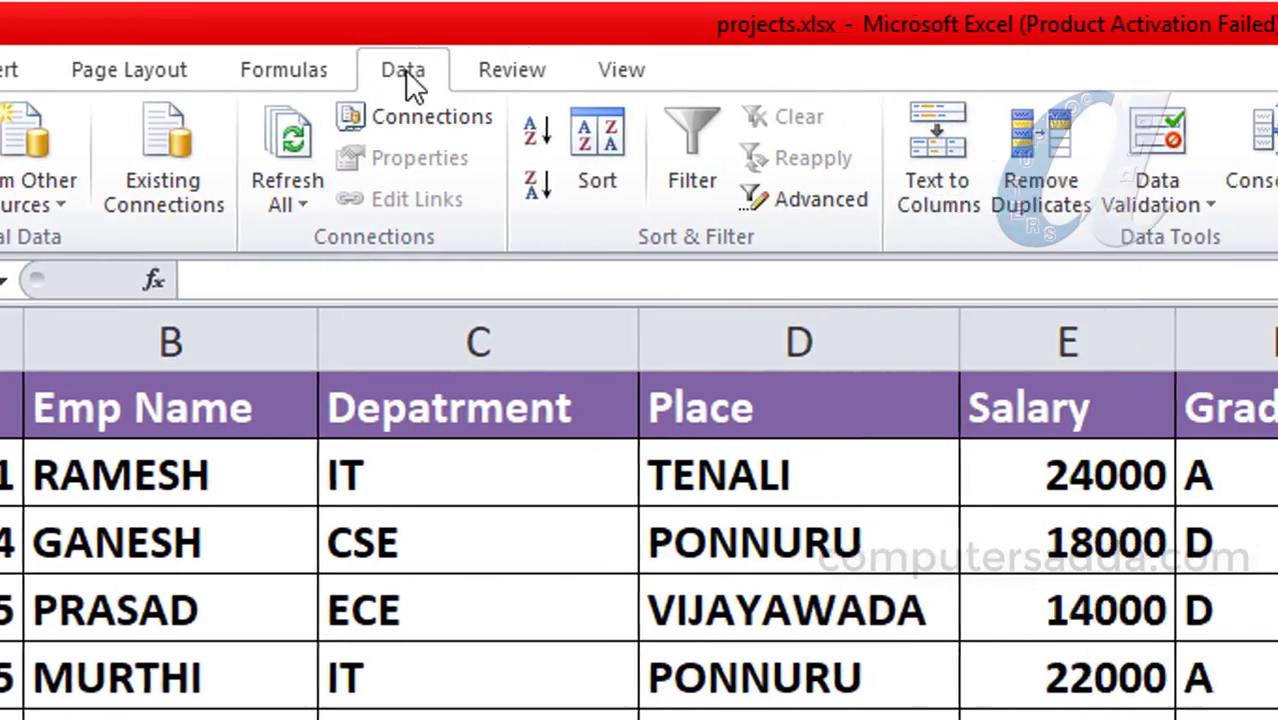
{"action": "left_click", "coordinate": [830, 150]}
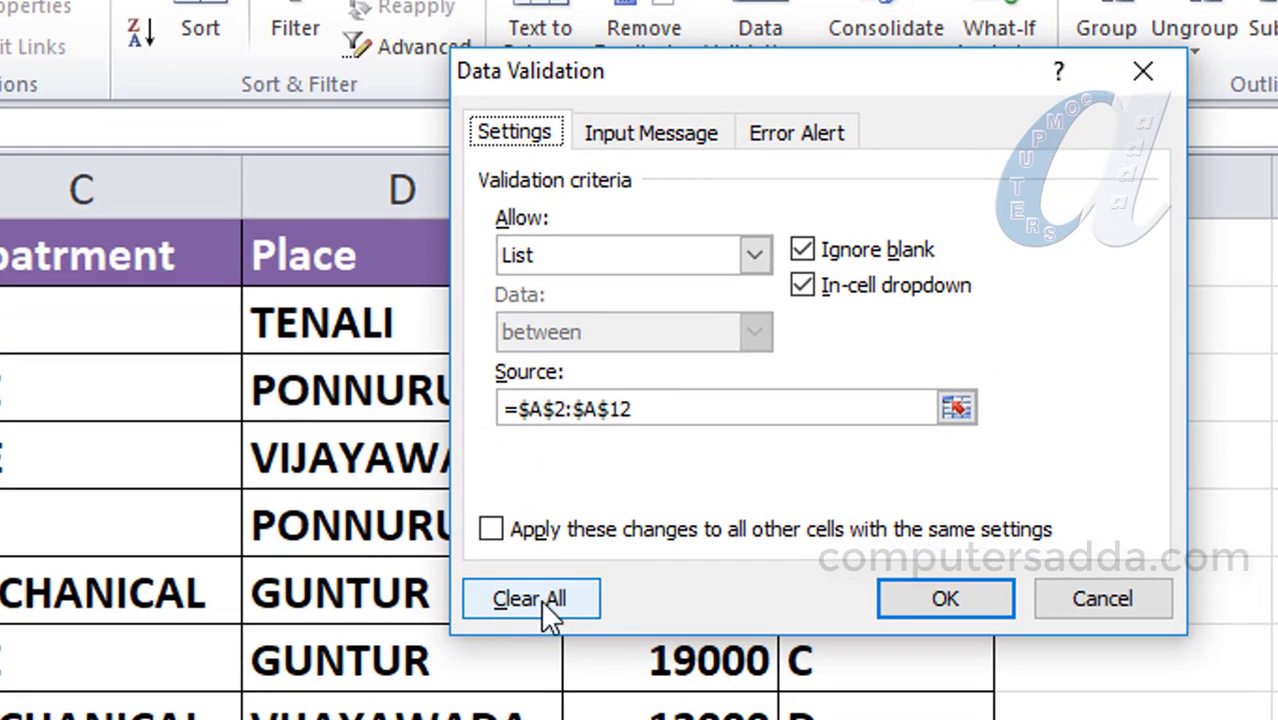
{"action": "left_click", "coordinate": [535, 599]}
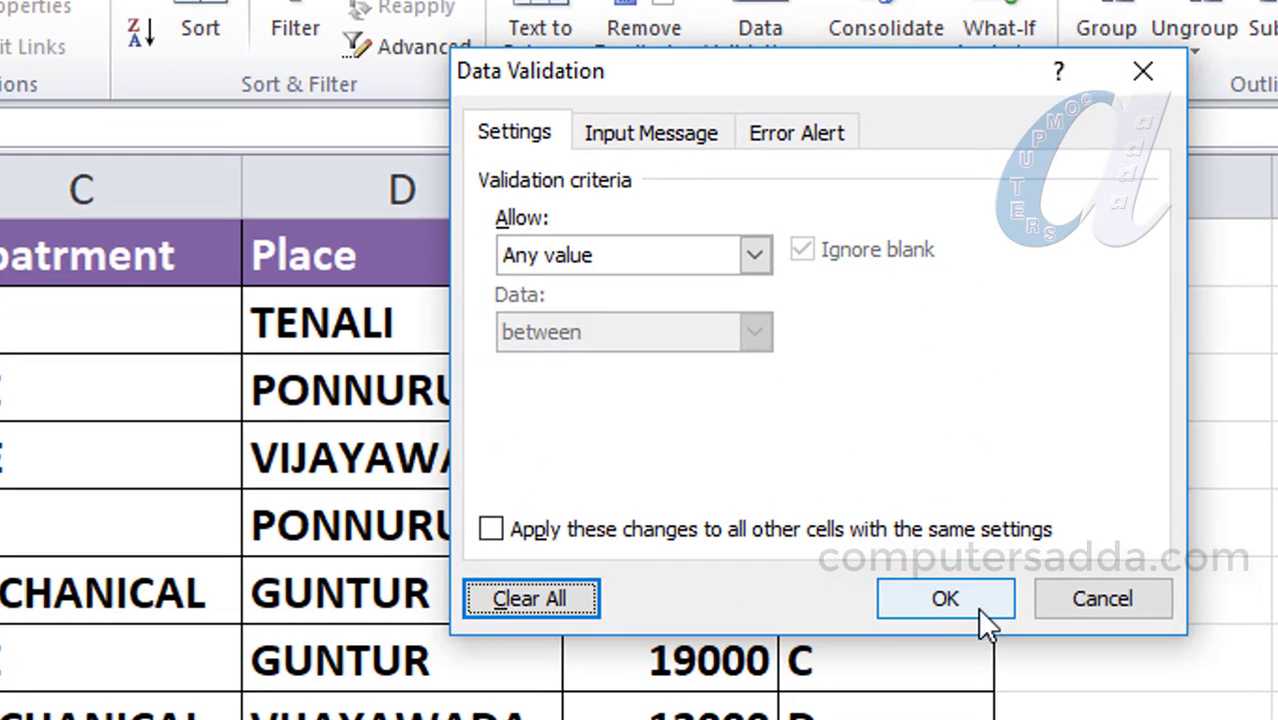
{"action": "left_click", "coordinate": [945, 598]}
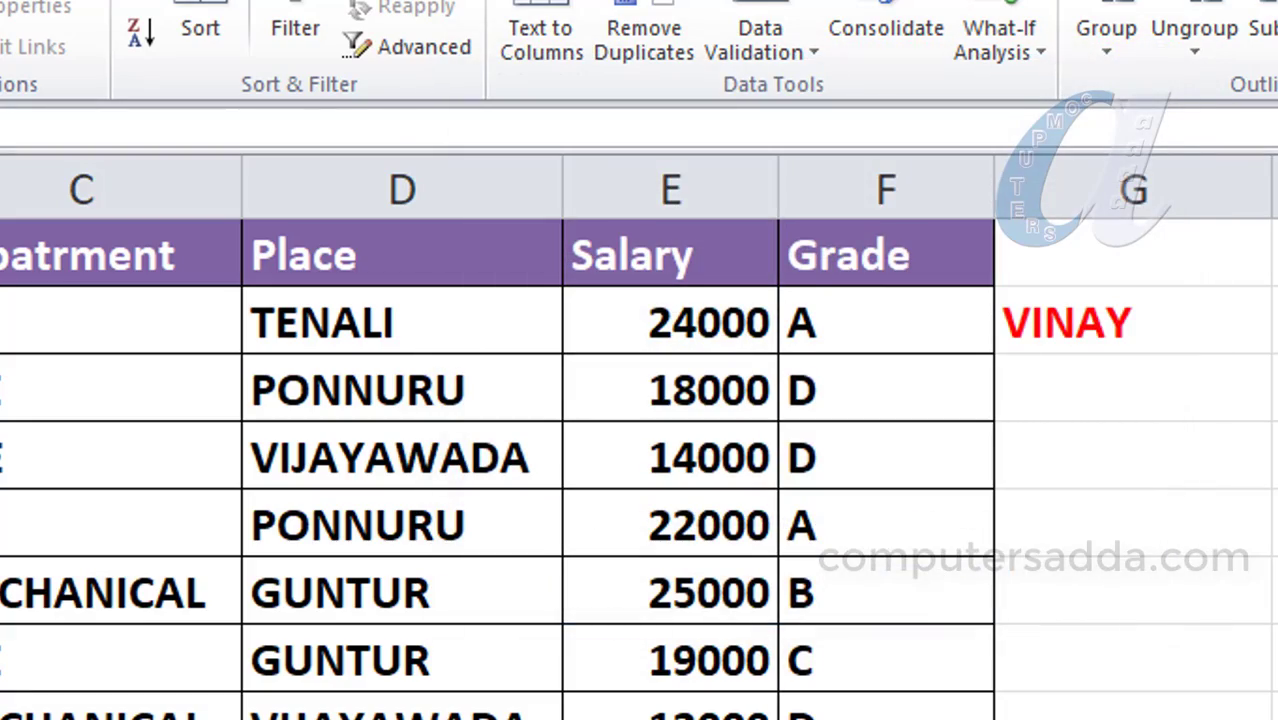